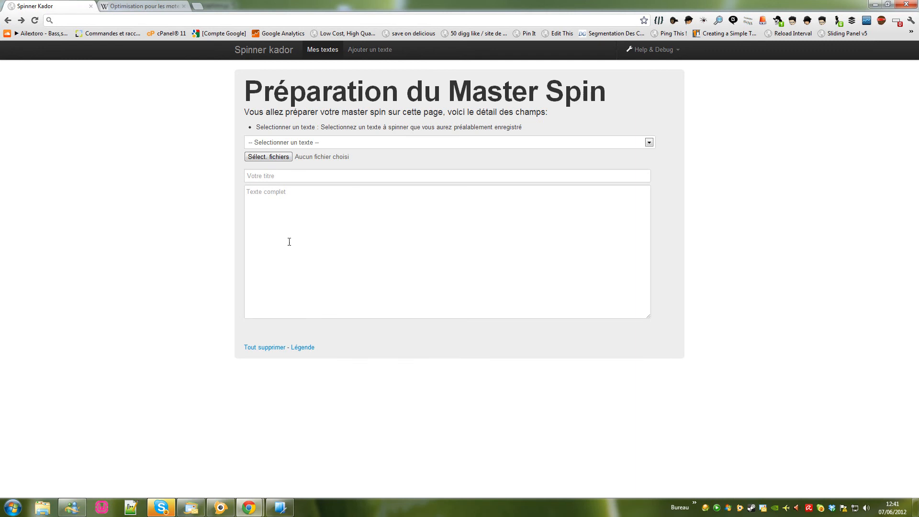
# Check the list of saved texts and open the form for adding a new text.
pyautogui.click(335, 142)
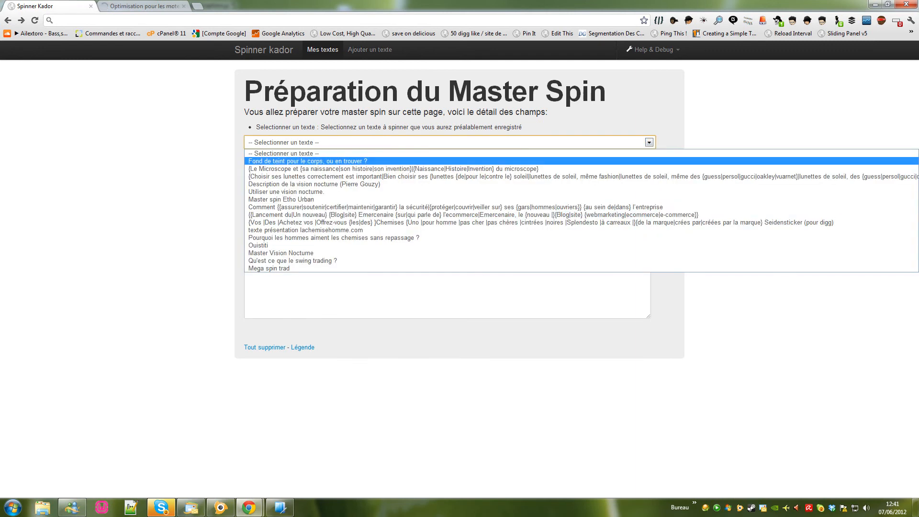
pyautogui.click(215, 192)
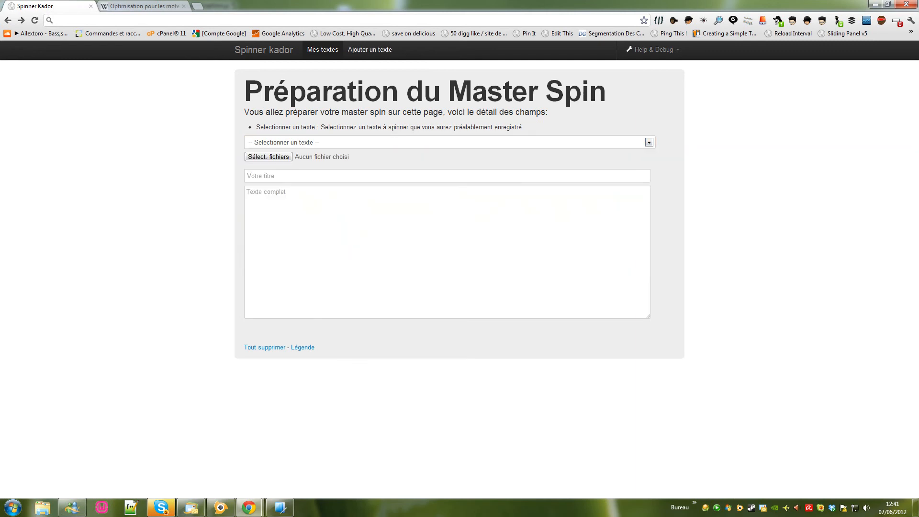
pyautogui.click(370, 49)
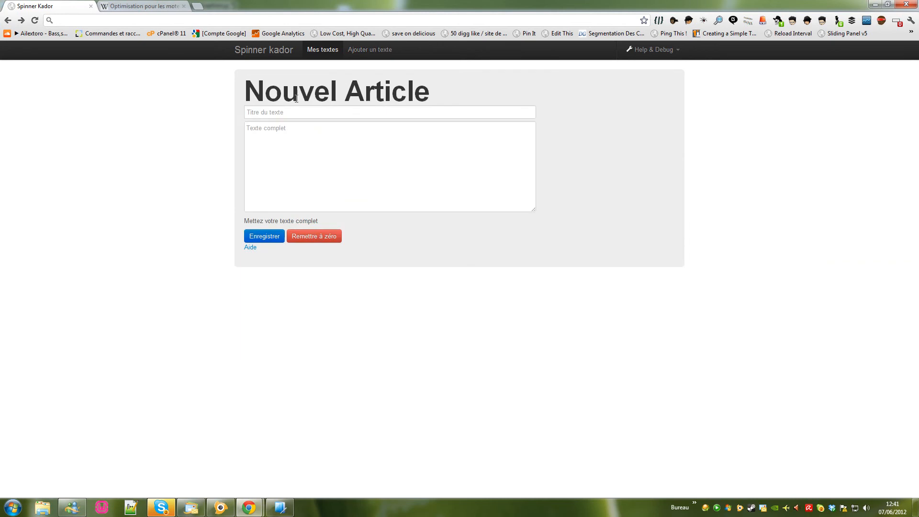
pyautogui.tripleClick(337, 91)
pyautogui.click(336, 91)
pyautogui.click(383, 148)
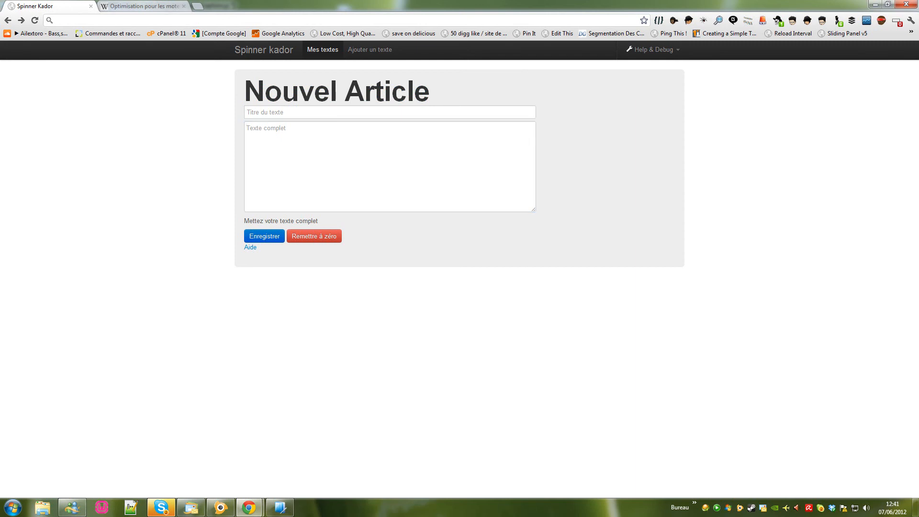
# Copy the Wikipedia article's title "Optimisation pour les moteurs de recherche" into the new article's title field.
pyautogui.click(144, 6)
pyautogui.tripleClick(211, 101)
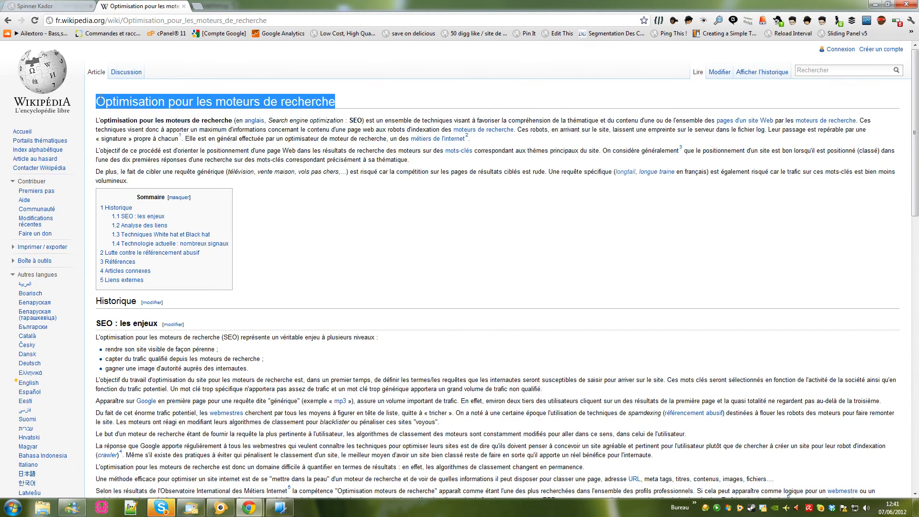
pyautogui.hotkey('ctrl', 'c')
pyautogui.hotkey('ctrl', 'shift', 'Tab')
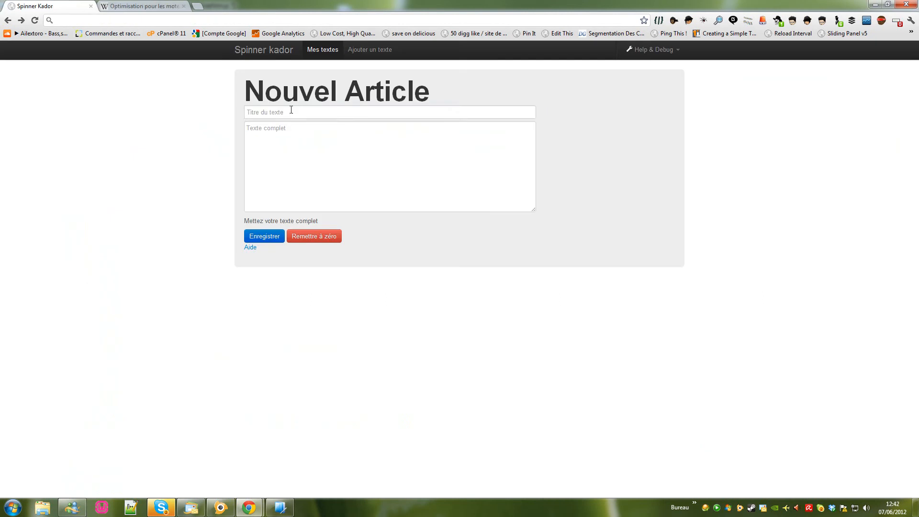
pyautogui.click(289, 113)
pyautogui.hotkey('ctrl', 'v')
# Copy the three introductory paragraphs of the Wikipedia article into the new article's full text and save it.
pyautogui.click(320, 129)
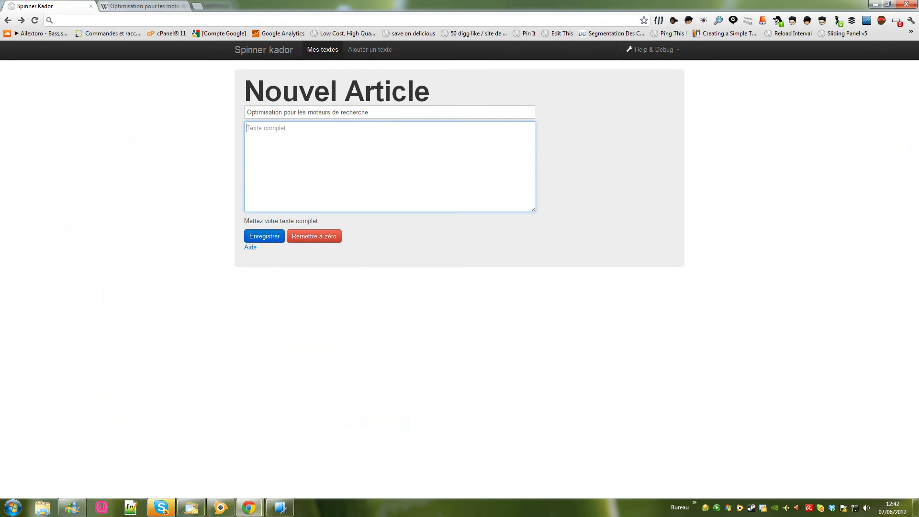
pyautogui.click(144, 5)
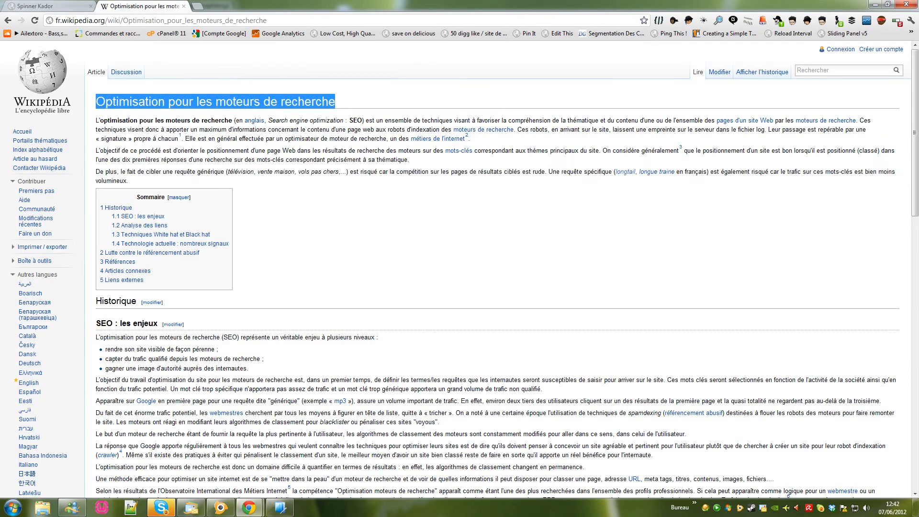
pyautogui.moveTo(128, 181); pyautogui.dragTo(103, 116)
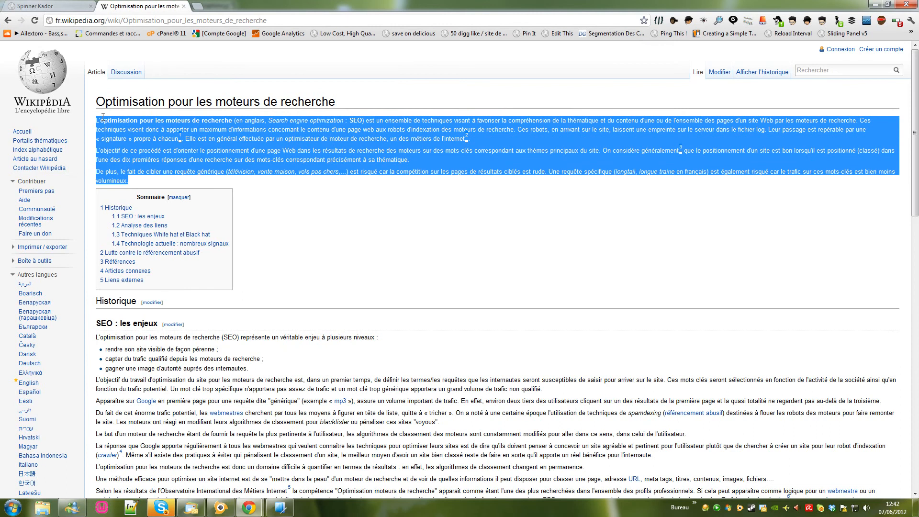
pyautogui.click(35, 5)
pyautogui.hotkey('ctrl', 'v')
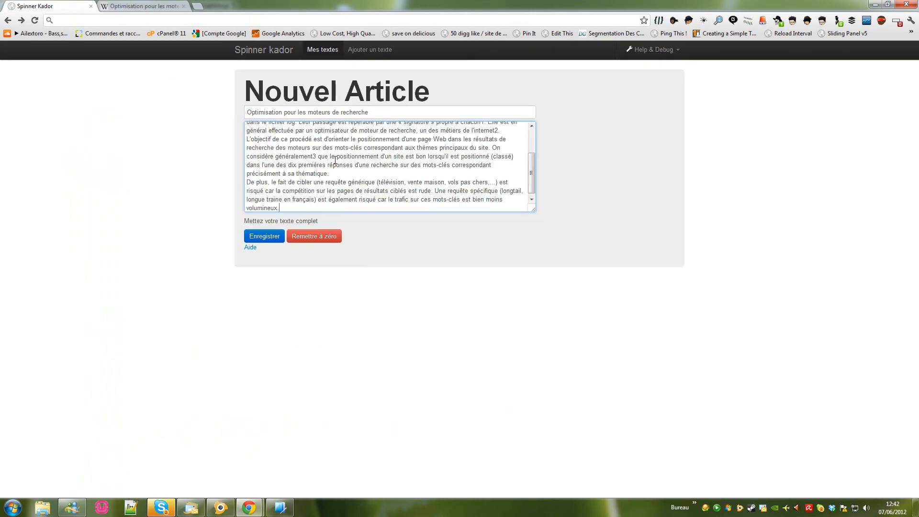
pyautogui.click(264, 236)
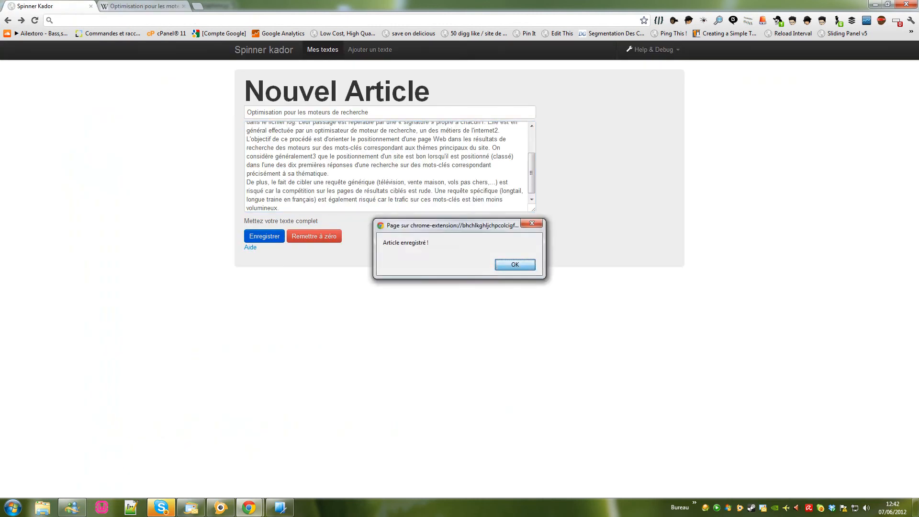
pyautogui.press('Return')
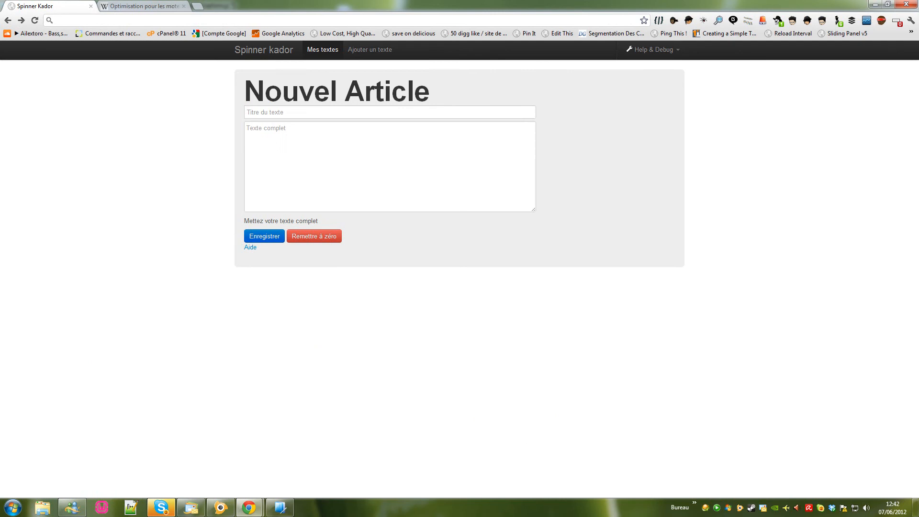
# Load the saved text "Optimisation pour les moteurs de recherche" for master spin preparation.
pyautogui.click(323, 50)
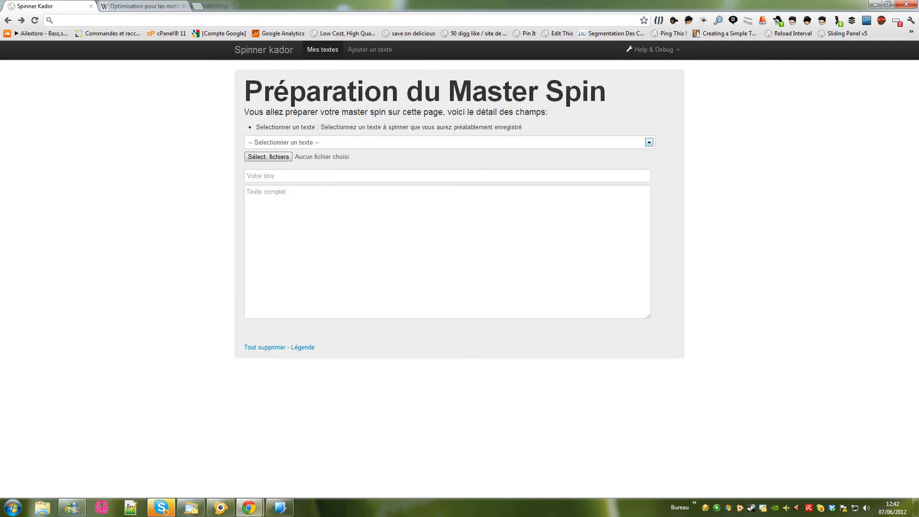
pyautogui.click(449, 142)
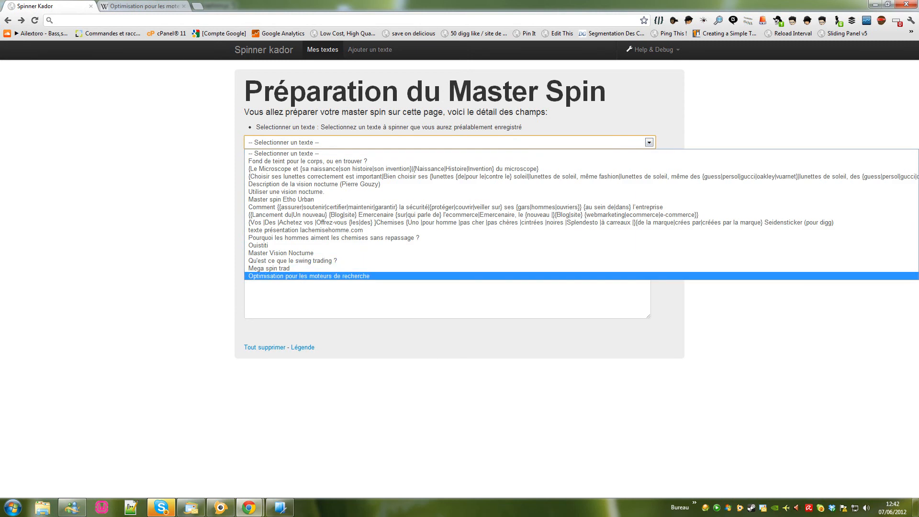
pyautogui.press('Up')
pyautogui.press('Down')
pyautogui.press('Return')
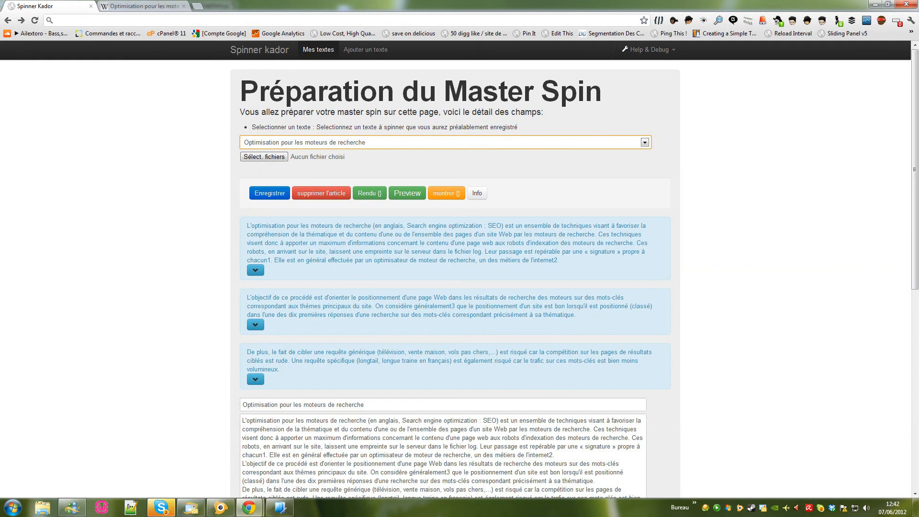
# Look over the loaded article and expand its first paragraph into separate sentence boxes.
pyautogui.scroll(-2, 454, 279)
pyautogui.scroll(1, 454, 278)
pyautogui.scroll(-1, 455, 279)
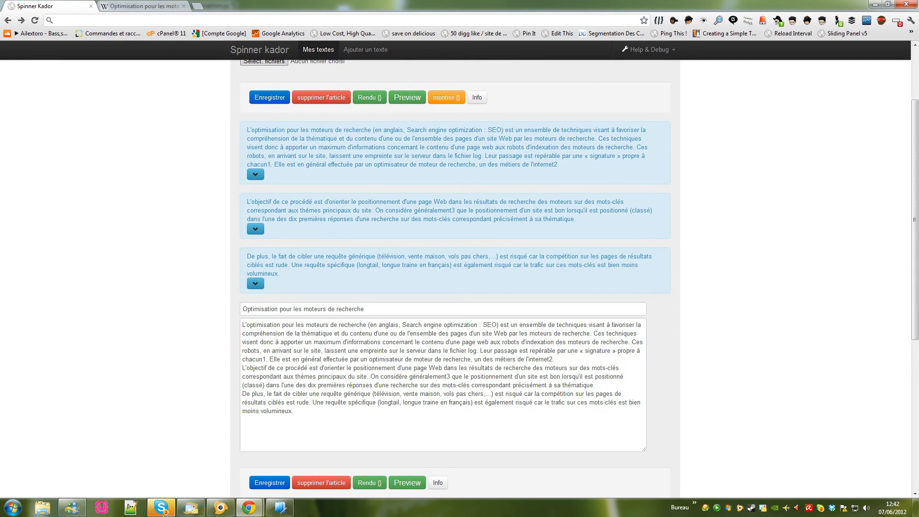
pyautogui.click(255, 174)
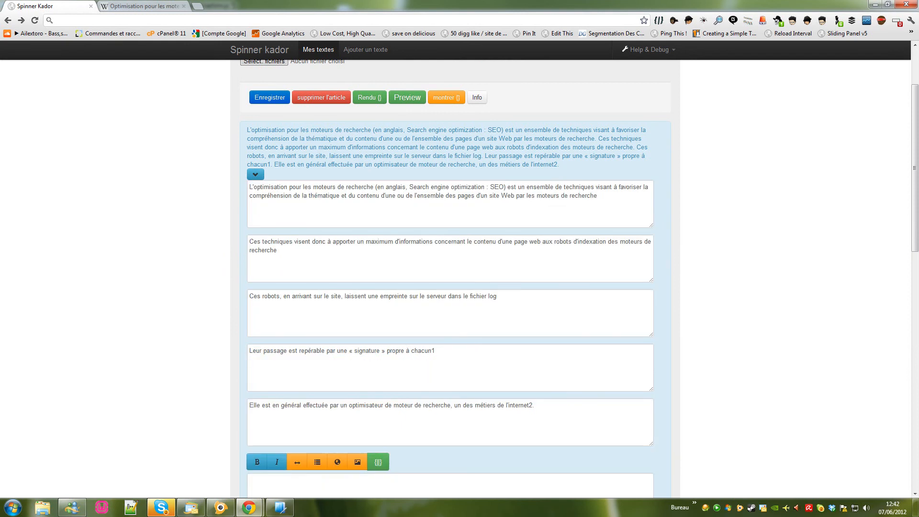
# Select the whole first sentence to send it to the paragraph's working box, and examine the other sentence boxes.
pyautogui.scroll(-2, 388, 234)
pyautogui.scroll(1, 333, 219)
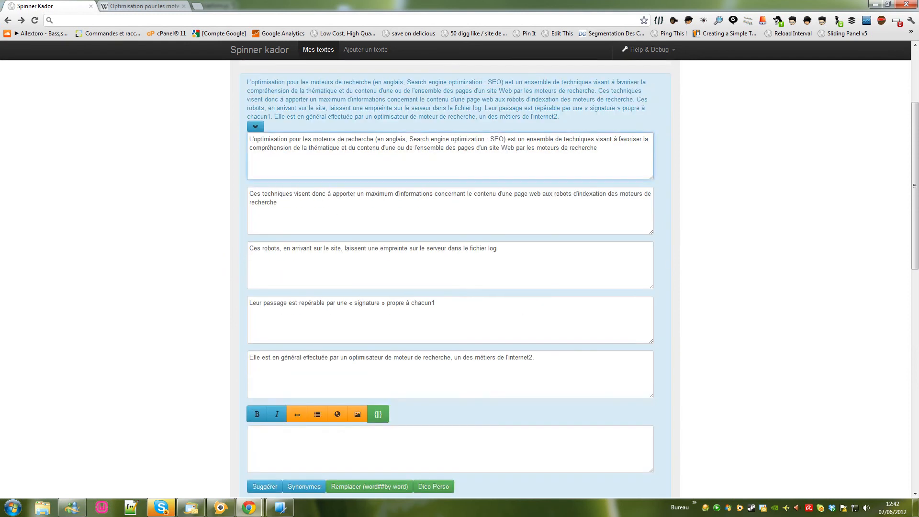
pyautogui.moveTo(250, 139); pyautogui.dragTo(611, 152)
pyautogui.click(301, 232)
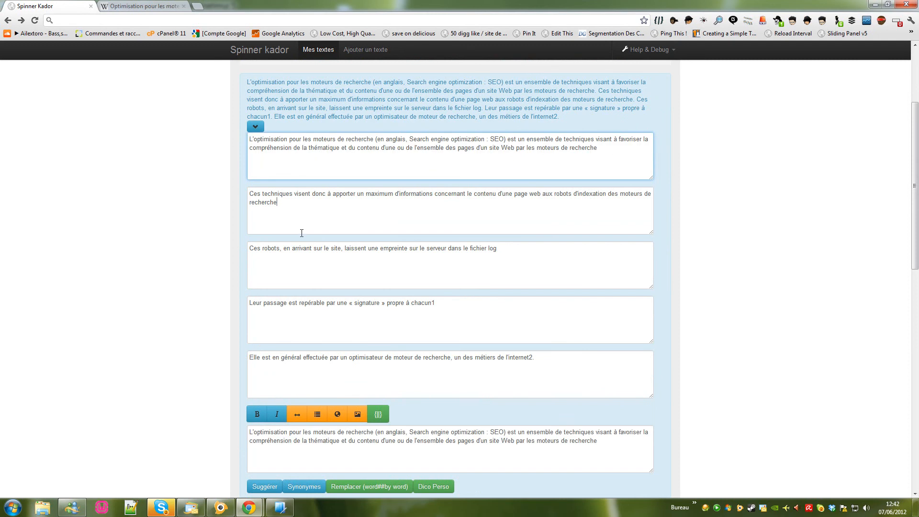
pyautogui.click(355, 264)
pyautogui.click(348, 314)
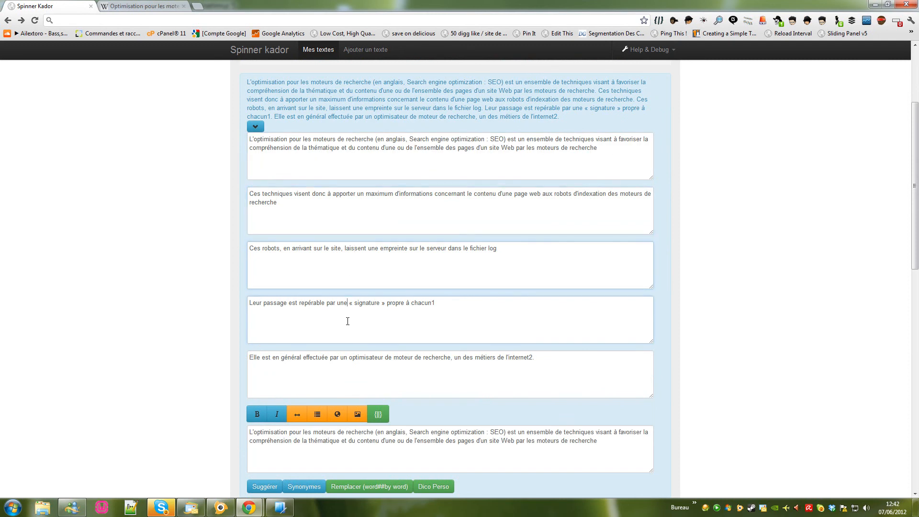
pyautogui.click(348, 376)
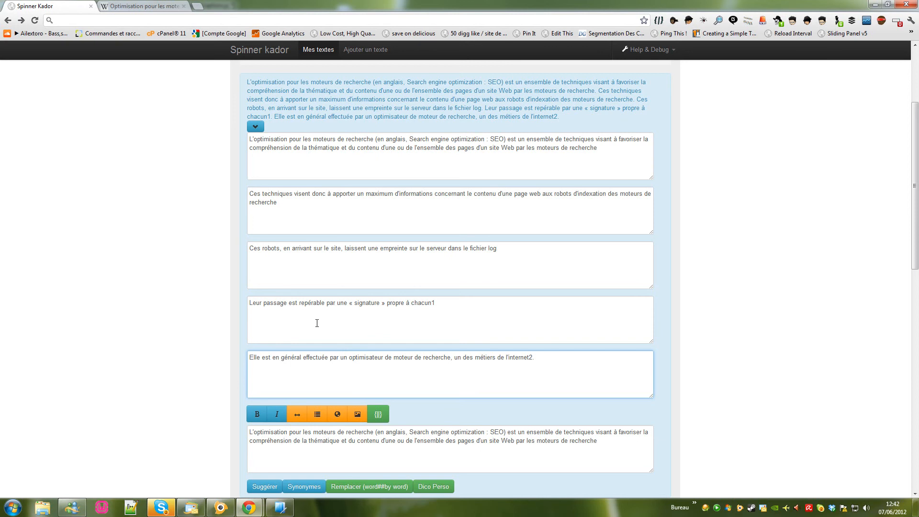
pyautogui.scroll(-1, 319, 323)
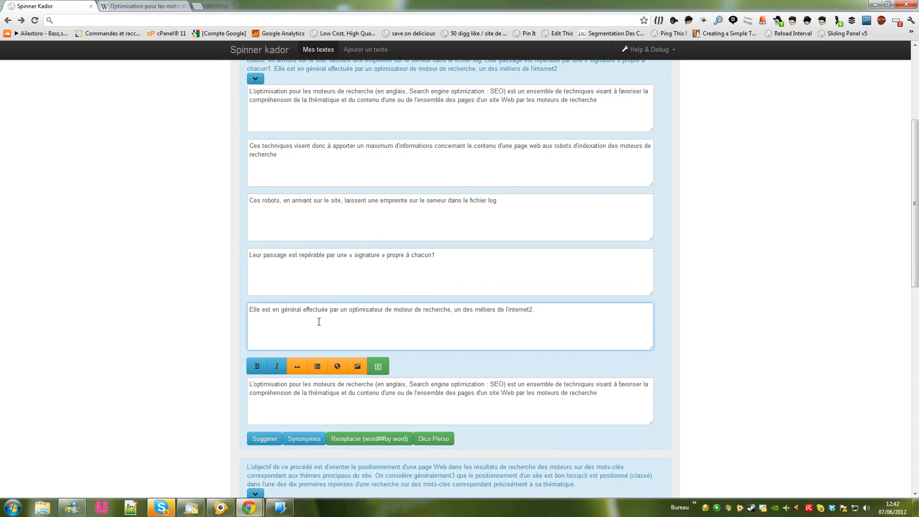
pyautogui.scroll(2, 319, 321)
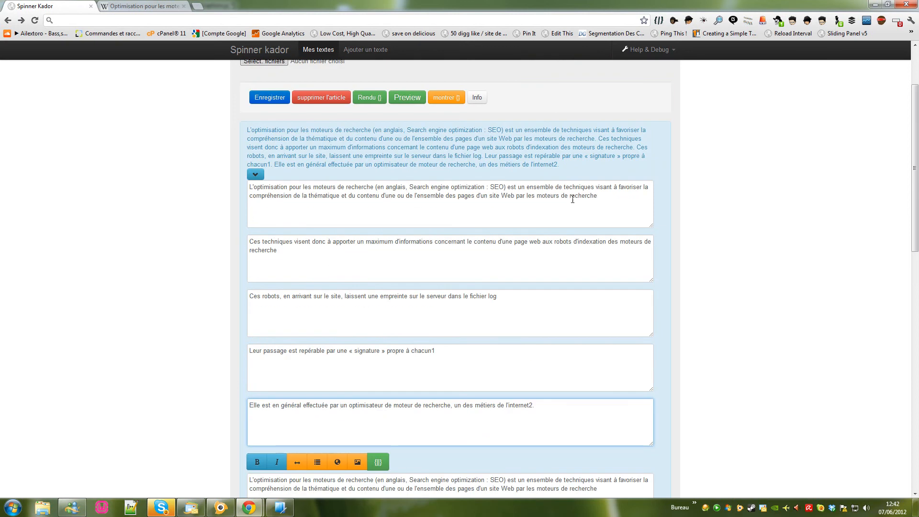
# Compare the first paragraph's sentence boxes with the working box below them and the source paragraph above.
pyautogui.click(333, 261)
pyautogui.click(366, 312)
pyautogui.click(339, 369)
pyautogui.click(352, 419)
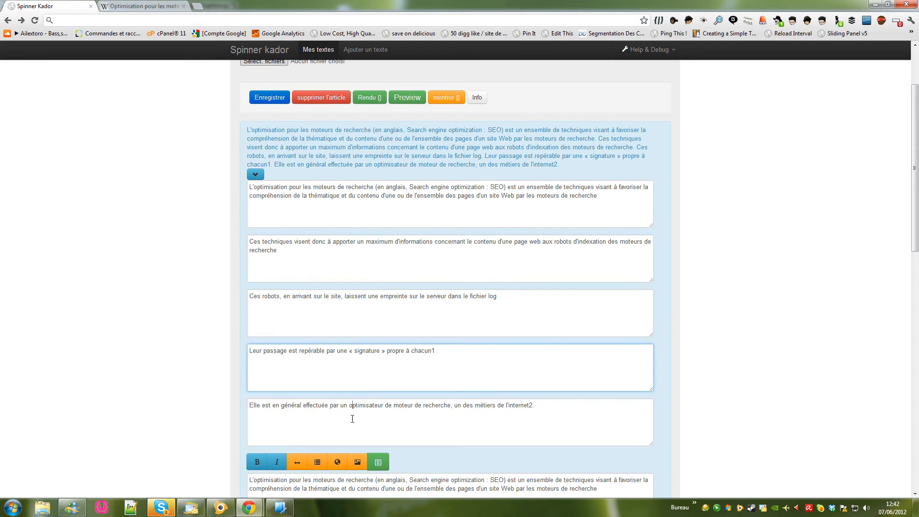
pyautogui.scroll(-3, 303, 308)
pyautogui.click(616, 342)
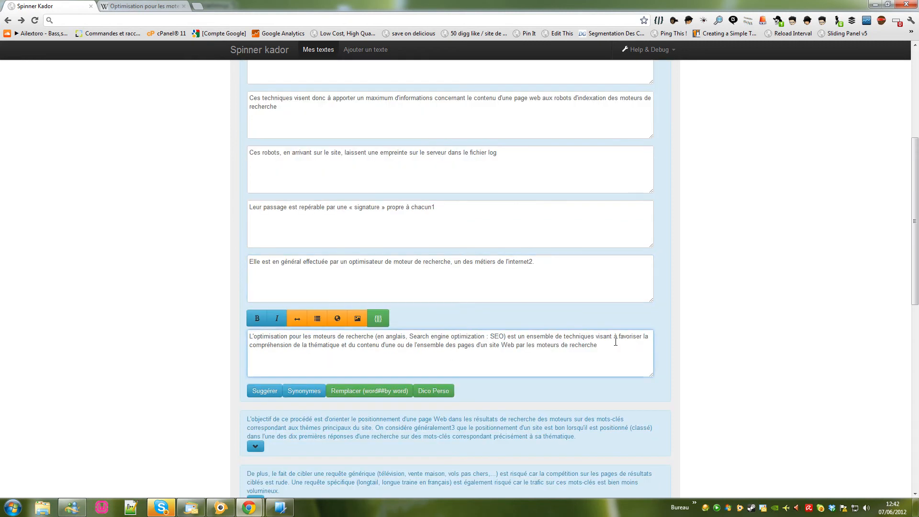
pyautogui.moveTo(615, 341); pyautogui.dragTo(233, 330)
pyautogui.click(302, 287)
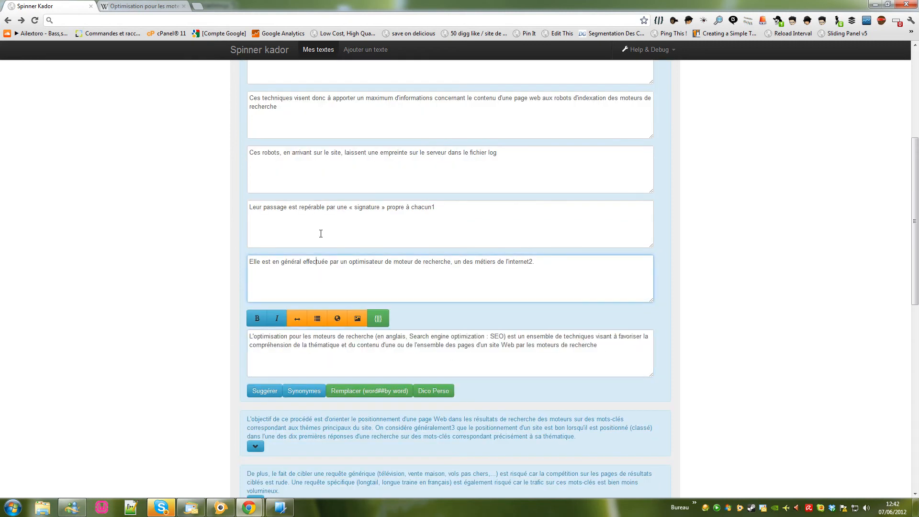
pyautogui.click(322, 233)
pyautogui.click(330, 173)
pyautogui.scroll(2, 341, 169)
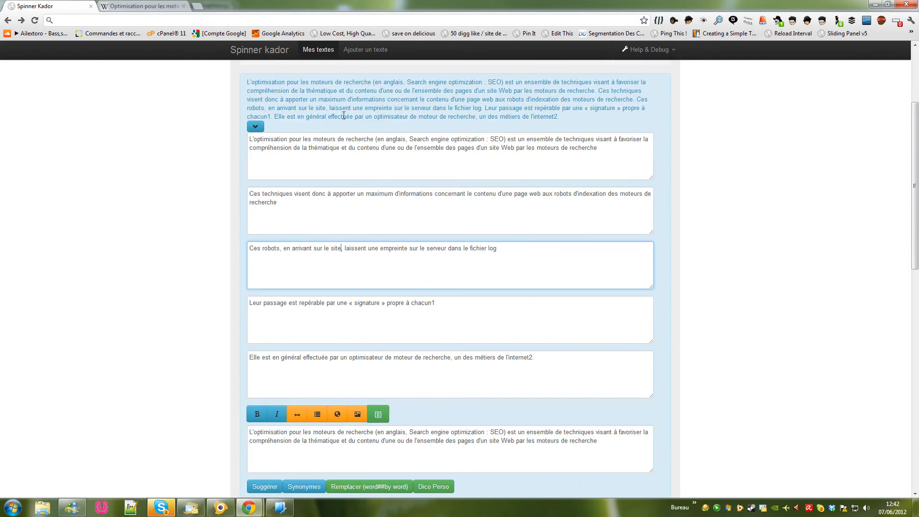
# Expand the second paragraph and send "thèmes principaux du site" from its first sentence to its working box.
pyautogui.scroll(-3, 340, 168)
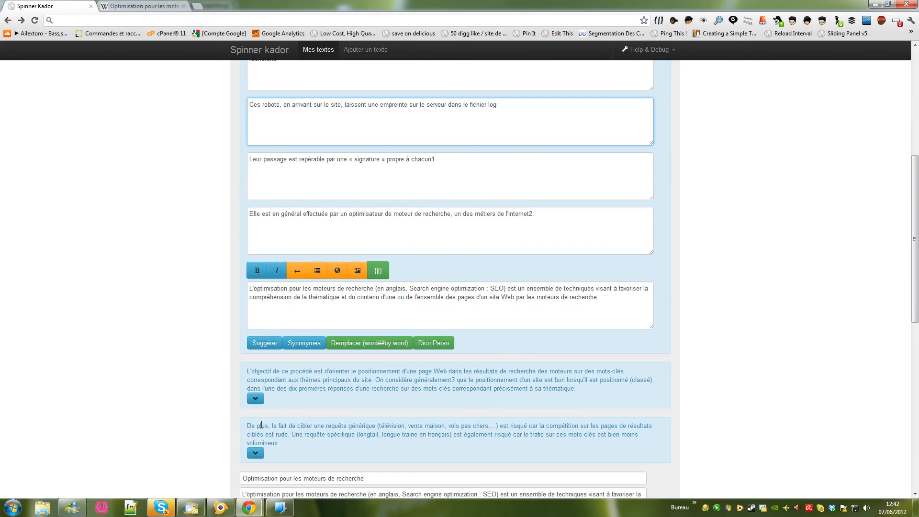
pyautogui.scroll(-3, 261, 428)
pyautogui.moveTo(303, 236); pyautogui.dragTo(373, 237)
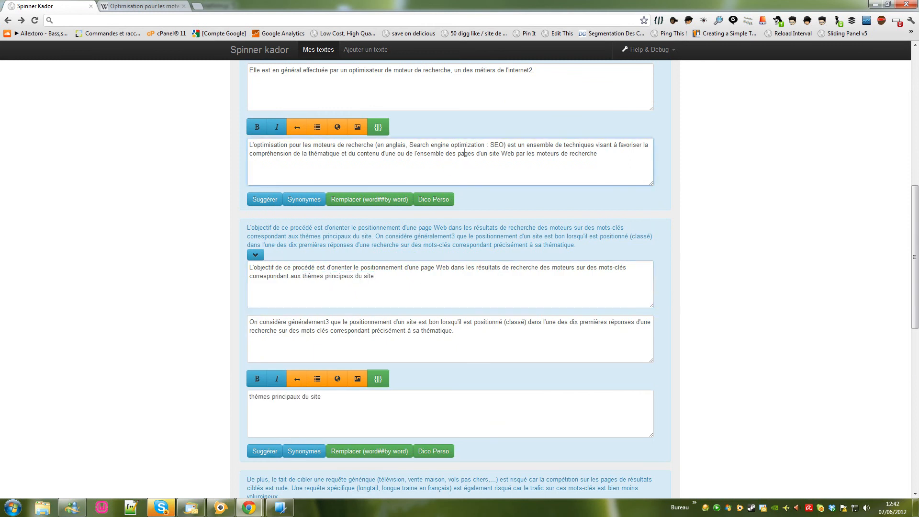
# Send "une" from the first paragraph's third sentence to the working box, and replace it with "un" from the first sentence.
pyautogui.scroll(6, 337, 275)
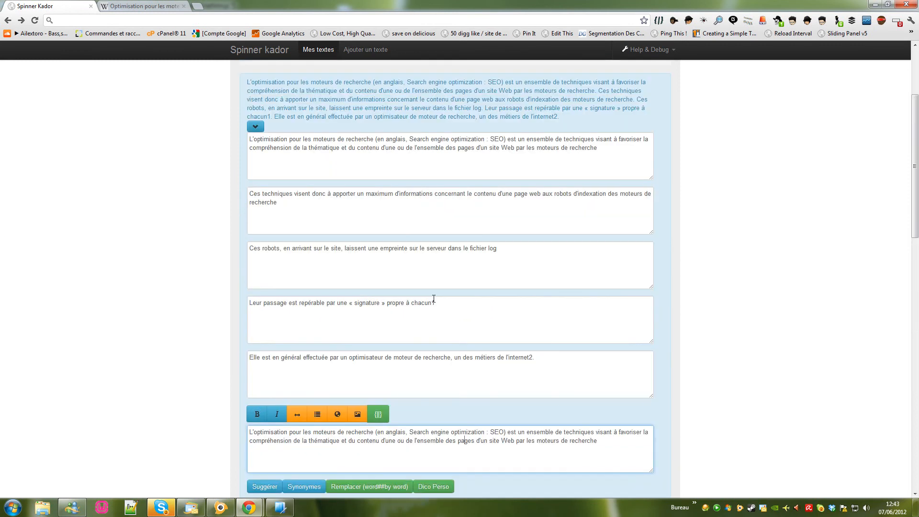
pyautogui.moveTo(367, 248); pyautogui.dragTo(379, 248)
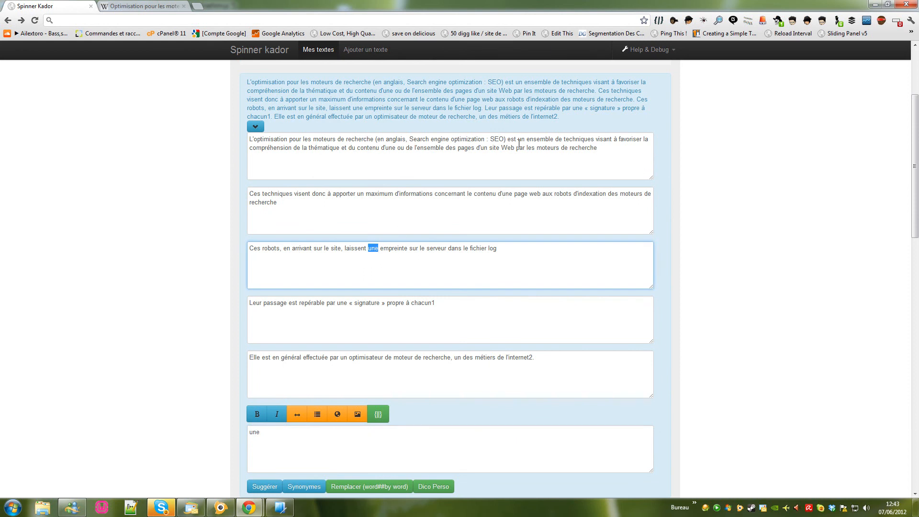
pyautogui.moveTo(518, 139); pyautogui.dragTo(526, 139)
# Generate the synonyms of "un" and substitute the resulting spin list for the word throughout the first paragraph's sentences.
pyautogui.scroll(-3, 402, 390)
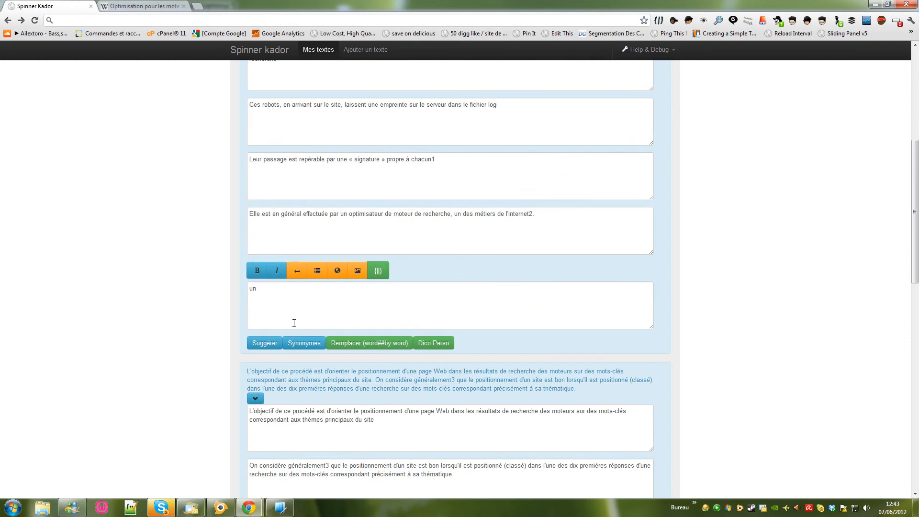
pyautogui.doubleClick(252, 288)
pyautogui.click(303, 343)
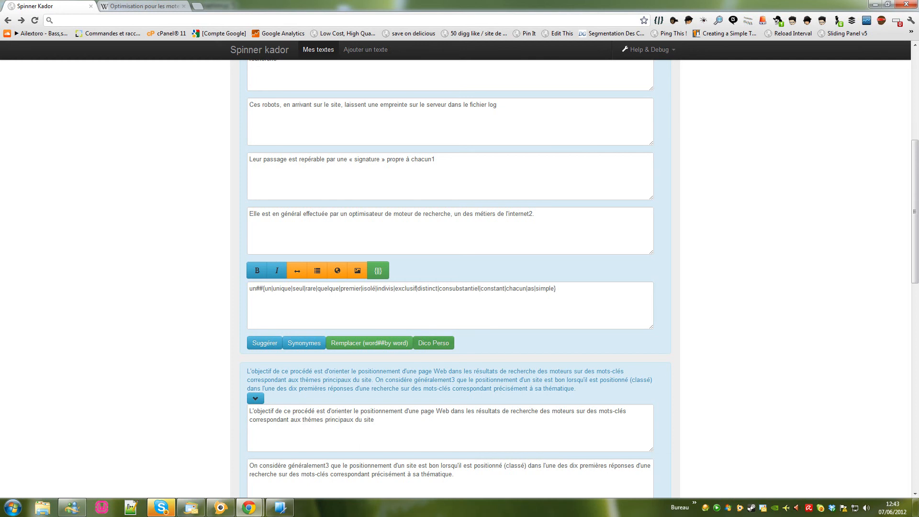
pyautogui.click(369, 342)
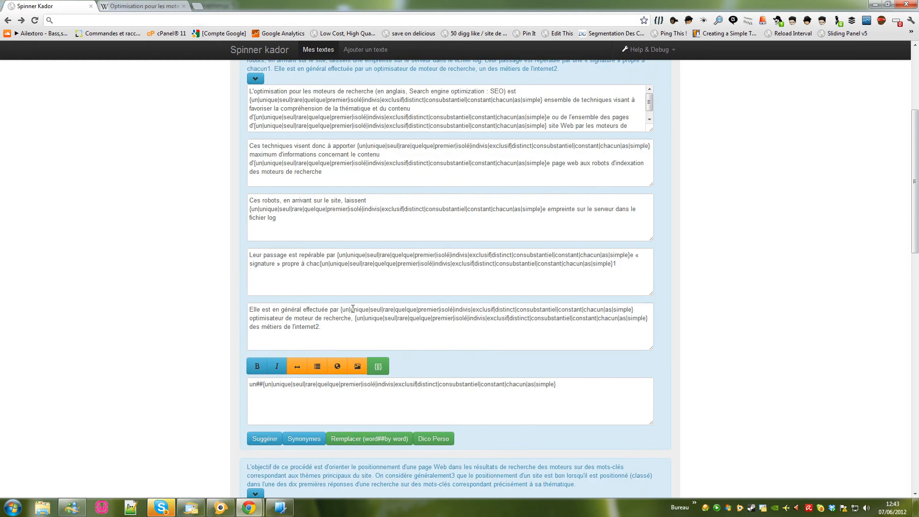
pyautogui.moveTo(339, 309); pyautogui.dragTo(322, 328)
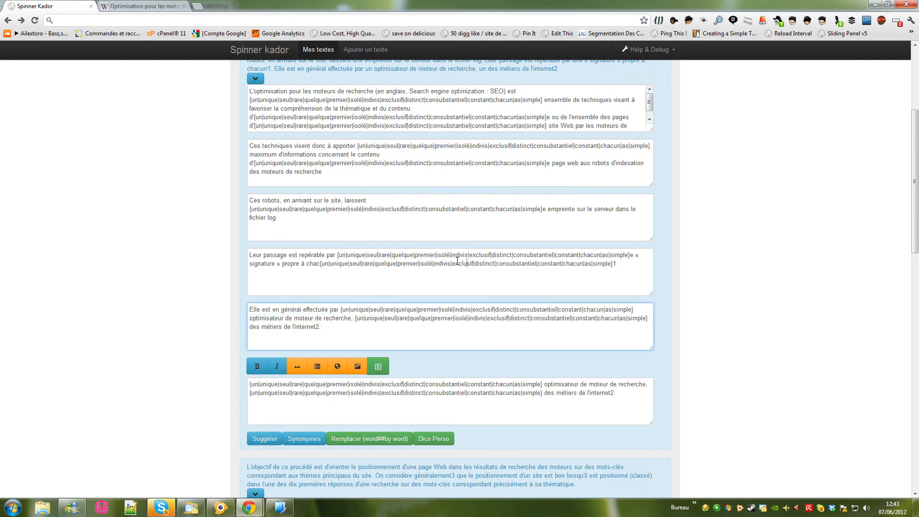
# Check the spin lists substituted for "un" across the first paragraph's sentence boxes.
pyautogui.moveTo(458, 261); pyautogui.dragTo(338, 255)
pyautogui.moveTo(359, 209); pyautogui.dragTo(426, 209)
pyautogui.moveTo(413, 163); pyautogui.dragTo(415, 138)
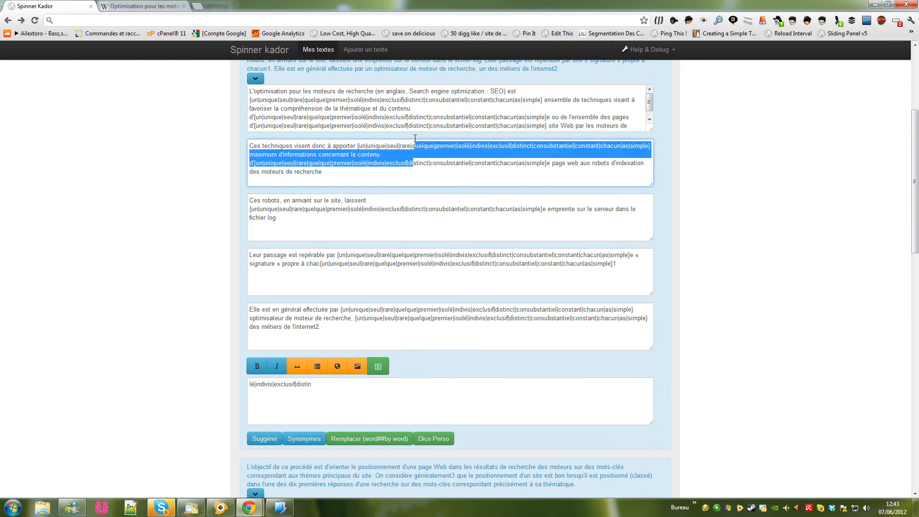
pyautogui.click(420, 117)
pyautogui.scroll(4, 419, 117)
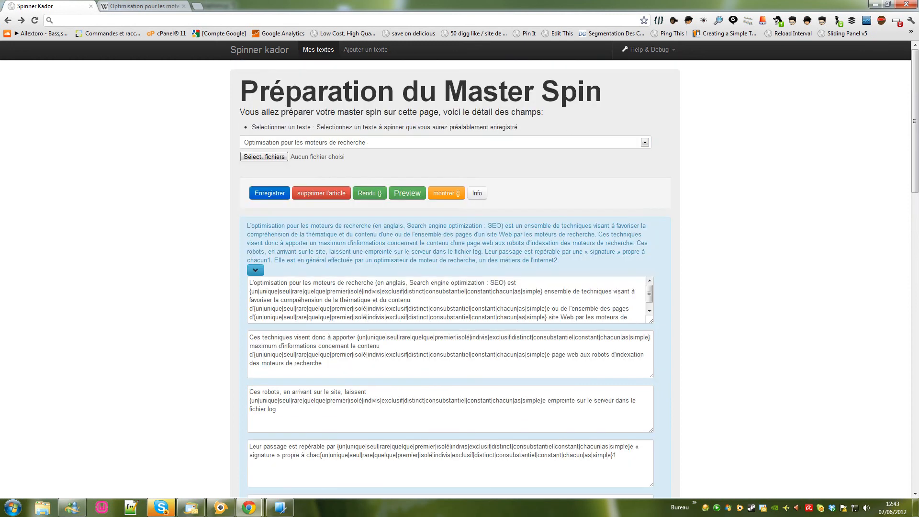
# Reload the page, start a new text, and copy the Wikipedia article title "Optimisation pour les moteurs de recherche" into its title.
pyautogui.click(35, 20)
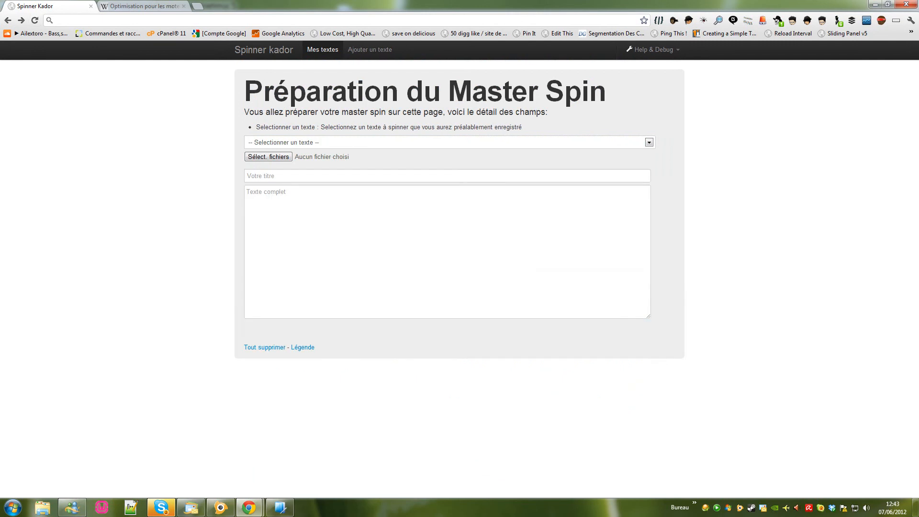
pyautogui.click(369, 49)
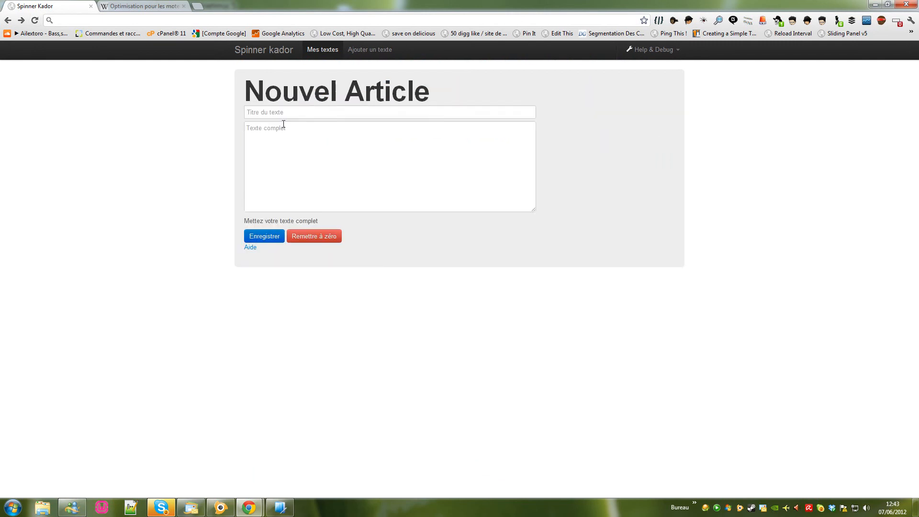
pyautogui.click(299, 114)
pyautogui.hotkey('ctrl', 'Tab')
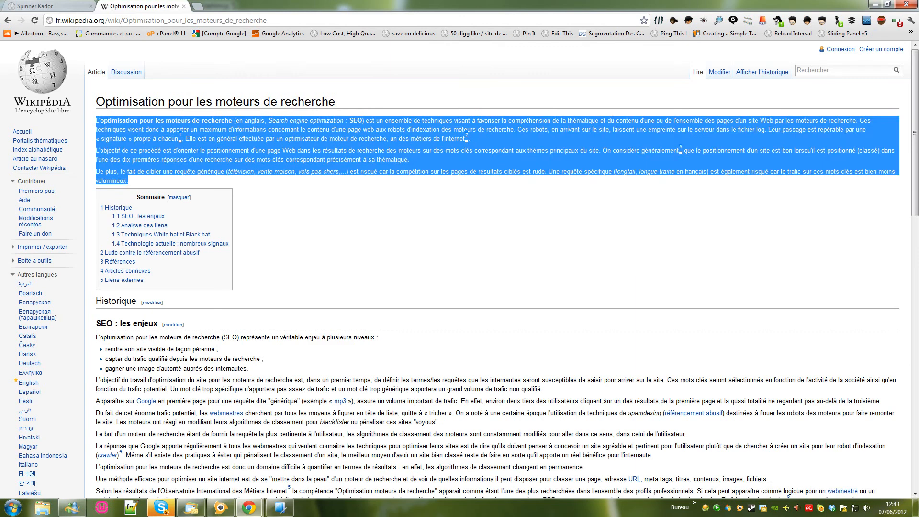
pyautogui.moveTo(335, 102); pyautogui.dragTo(95, 102)
pyautogui.hotkey('ctrl', 'c')
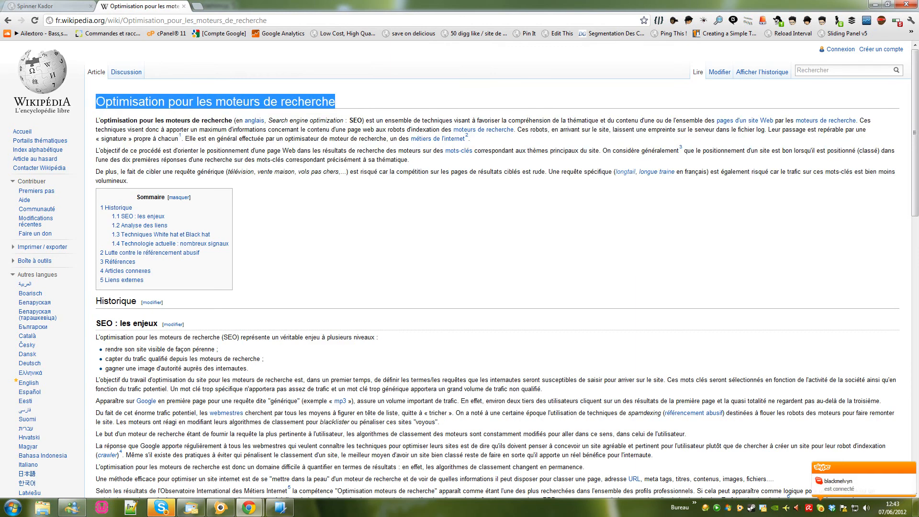
pyautogui.hotkey('ctrl', 'shift', 'Tab')
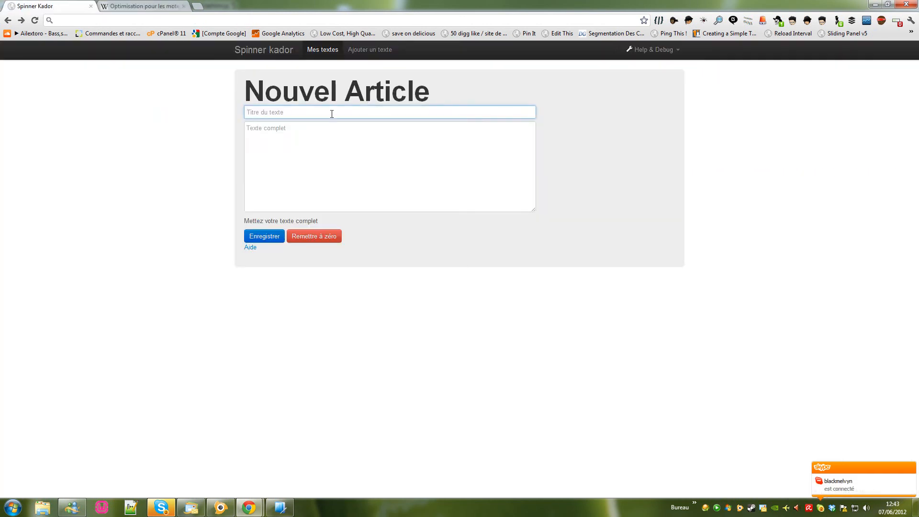
pyautogui.click(332, 113)
pyautogui.hotkey('ctrl', 'v')
# Copy the introductory paragraphs of the Wikipedia article into the new article's full text.
pyautogui.hotkey('ctrl', 'Tab')
pyautogui.moveTo(128, 181); pyautogui.dragTo(91, 121)
pyautogui.hotkey('ctrl', 'shift', 'Tab')
pyautogui.click(257, 127)
pyautogui.hotkey('ctrl', 'v')
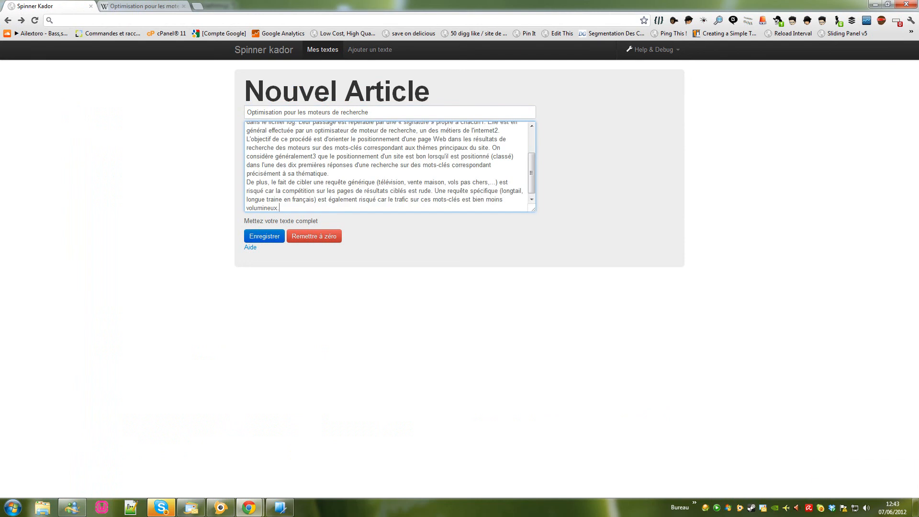
# Add a first line to the full text with the title "Optimisation pour les moteurs de recherche" enclosed in h2 tags.
pyautogui.scroll(2, 272, 196)
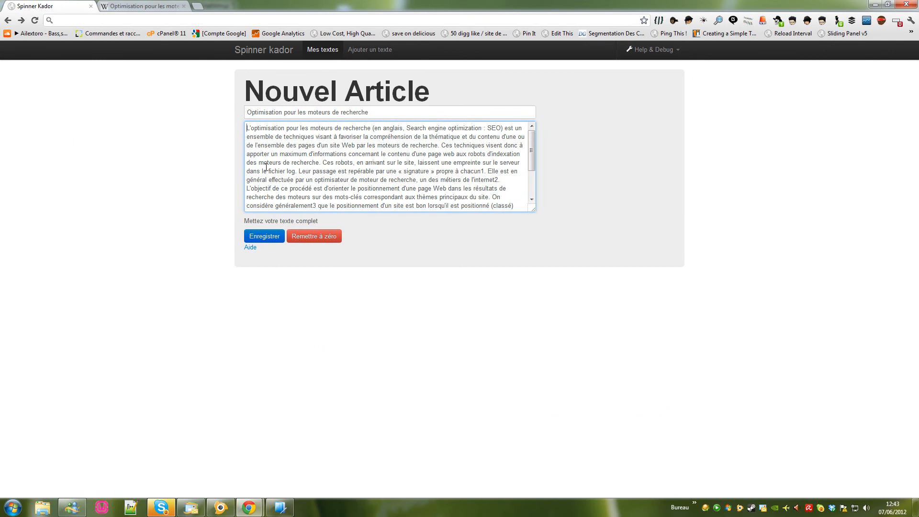
pyautogui.write('<h')
pyautogui.write('2></')
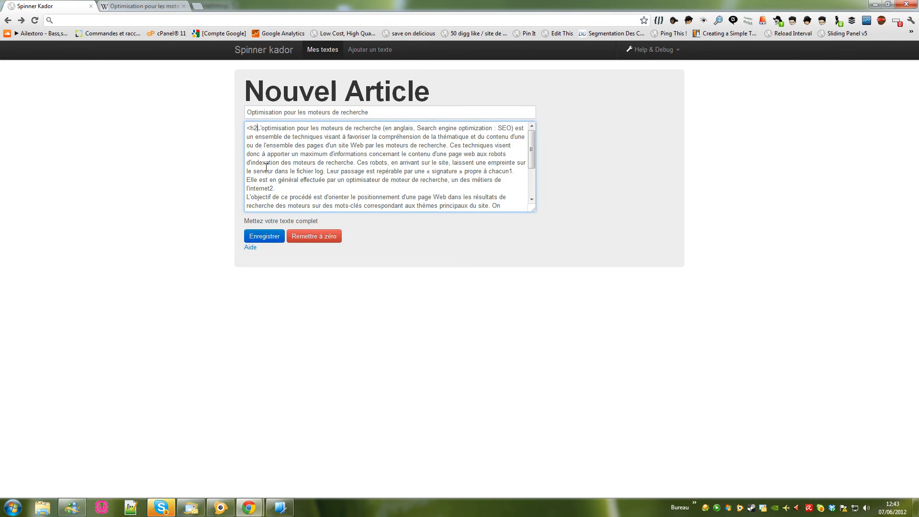
pyautogui.write('h2>')
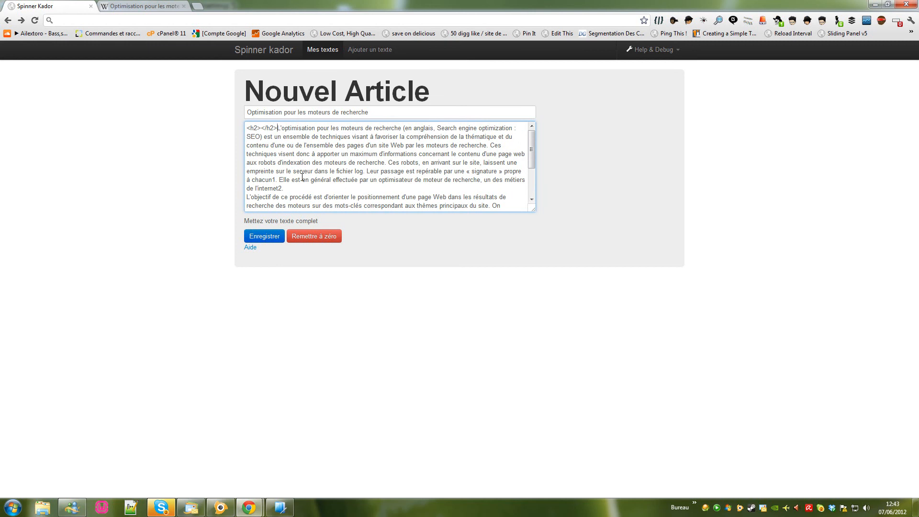
pyautogui.press('Return')
pyautogui.click(267, 111)
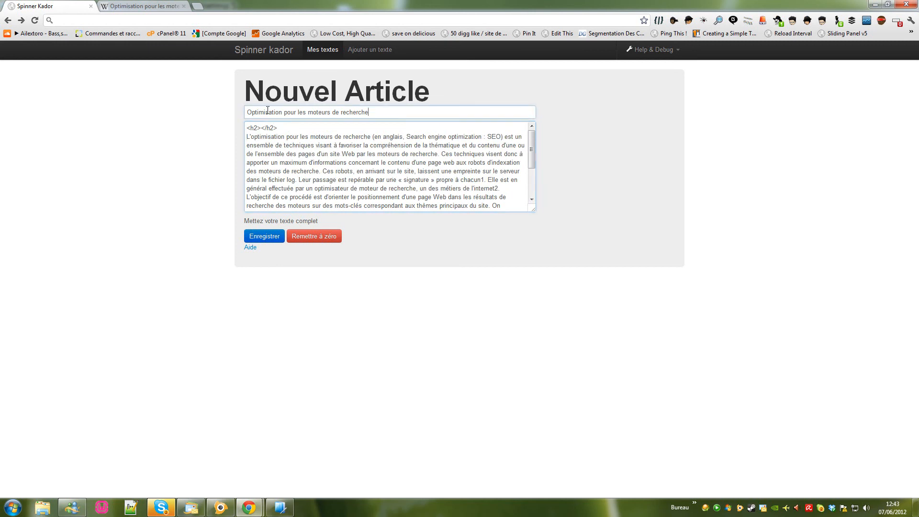
pyautogui.hotkey('ctrl', 'a')
pyautogui.hotkey('ctrl', 'c')
pyautogui.click(261, 128)
pyautogui.hotkey('ctrl', 'v')
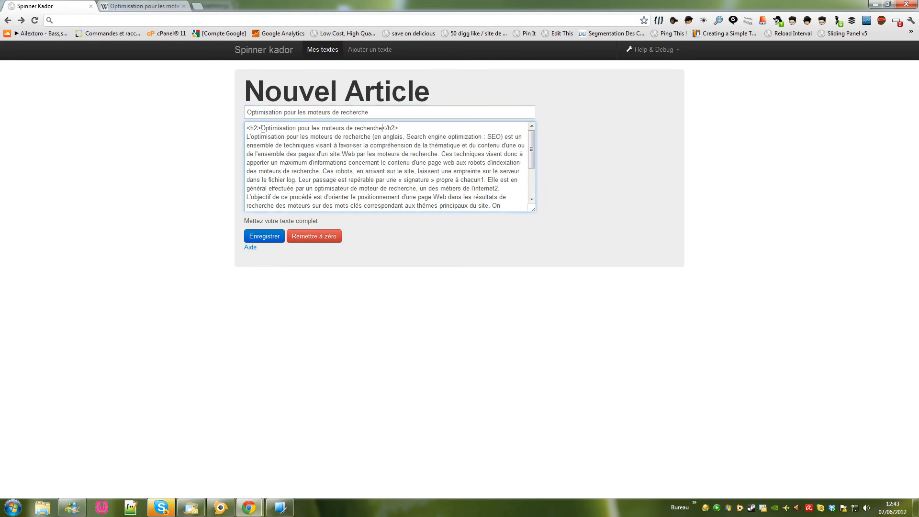
# Wrap the paragraphs in a spin block with opening brace, pipe and closing brace on their own lines, joining the third paragraph to the second.
pyautogui.press('Return')
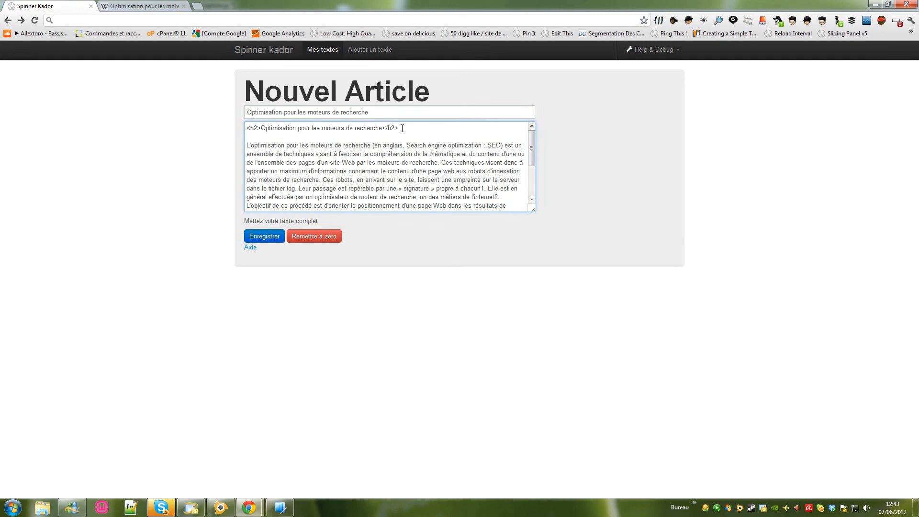
pyautogui.write('{')
pyautogui.scroll(-1, 424, 139)
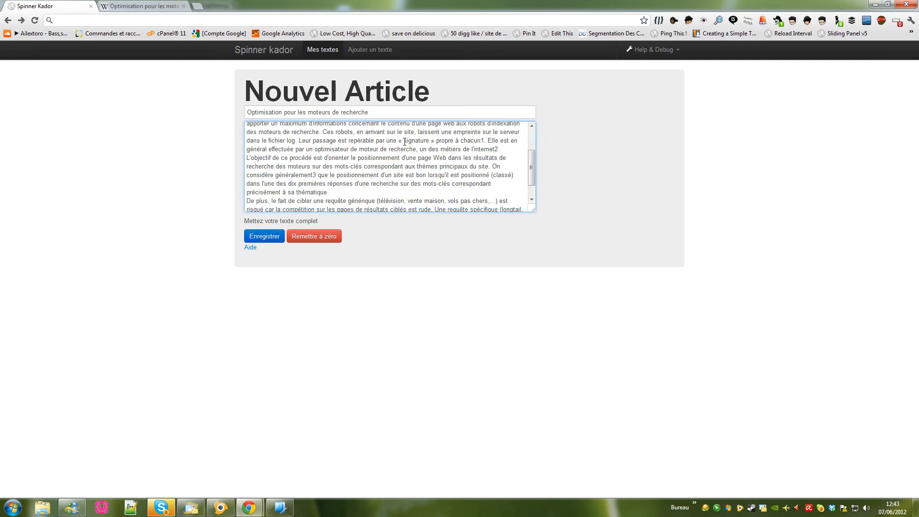
pyautogui.moveTo(524, 209); pyautogui.dragTo(611, 325)
pyautogui.click(360, 191)
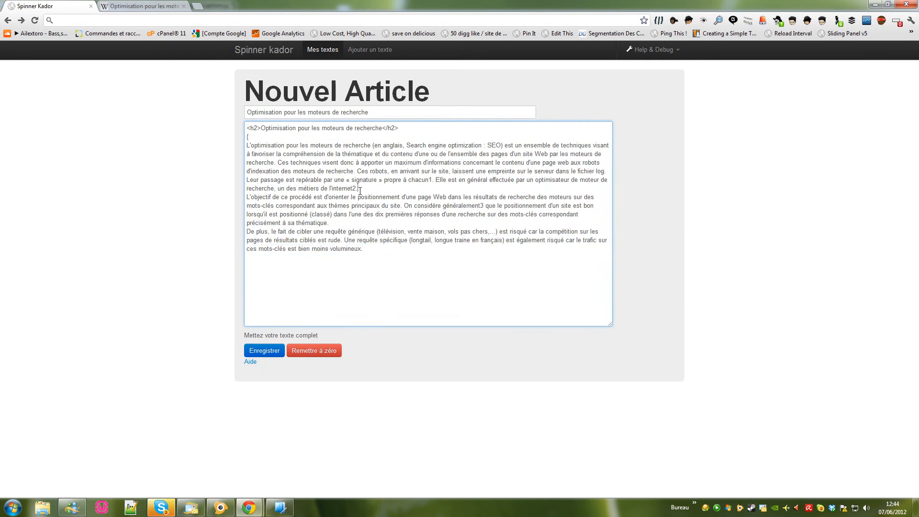
pyautogui.press('Return')
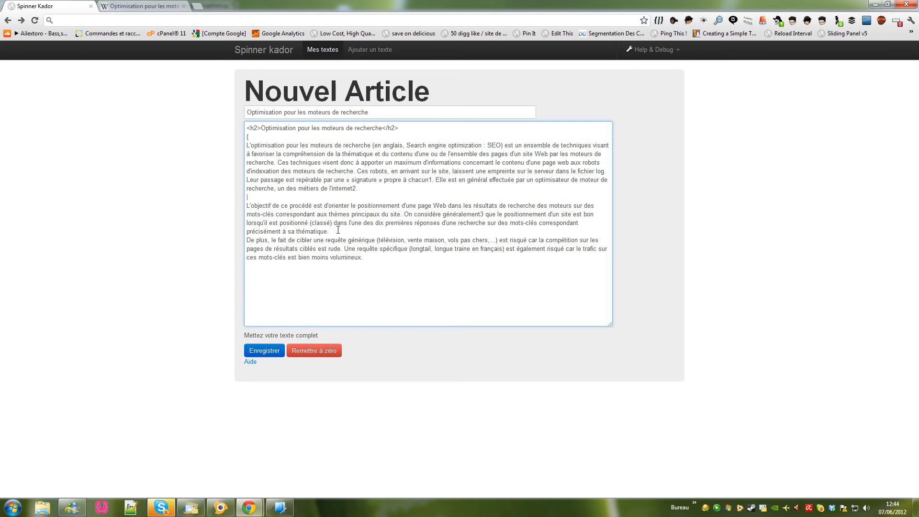
pyautogui.press('Delete')
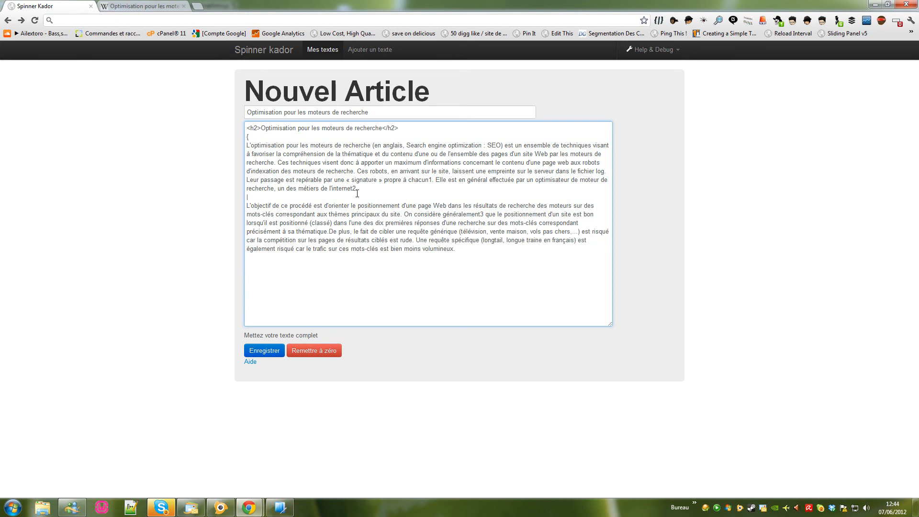
pyautogui.click(469, 253)
pyautogui.write('}')
# Save the article and load "Optimisation pour les moteurs de recherche" on the master spin preparation page.
pyautogui.click(264, 350)
pyautogui.press('Return')
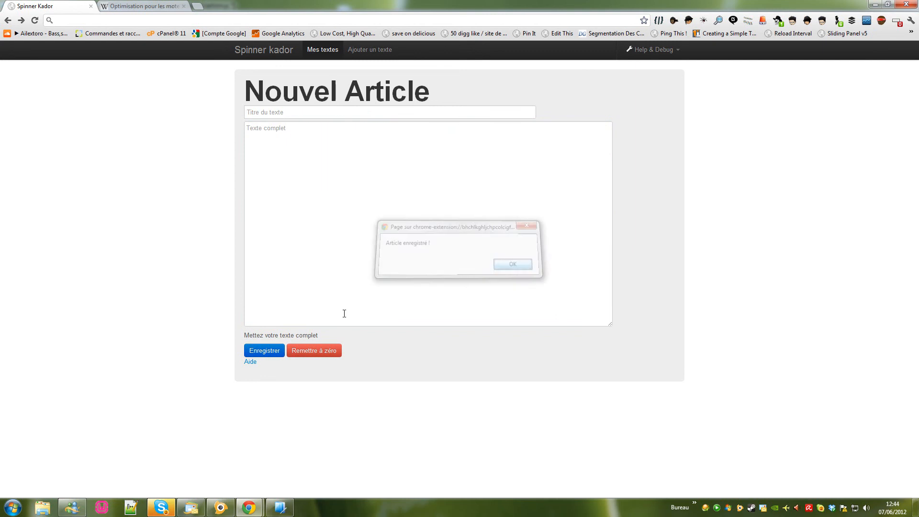
pyautogui.click(34, 20)
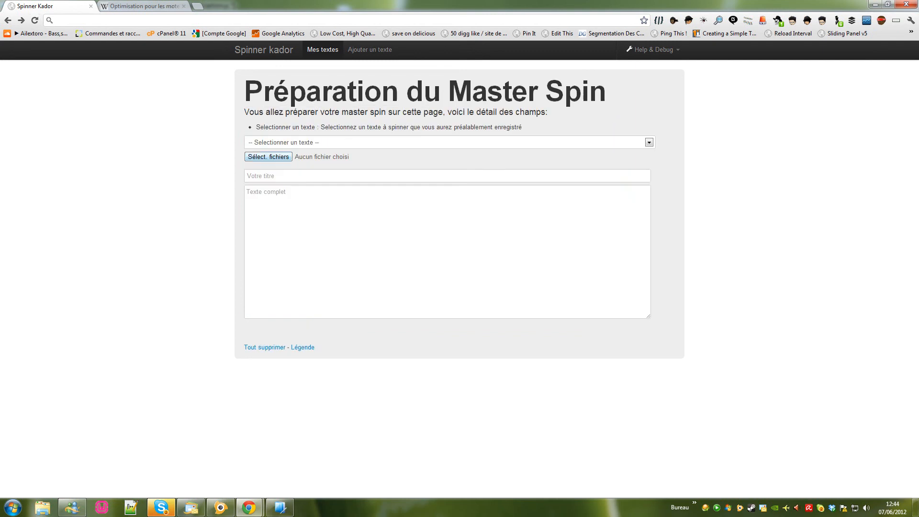
pyautogui.click(306, 143)
pyautogui.click(309, 276)
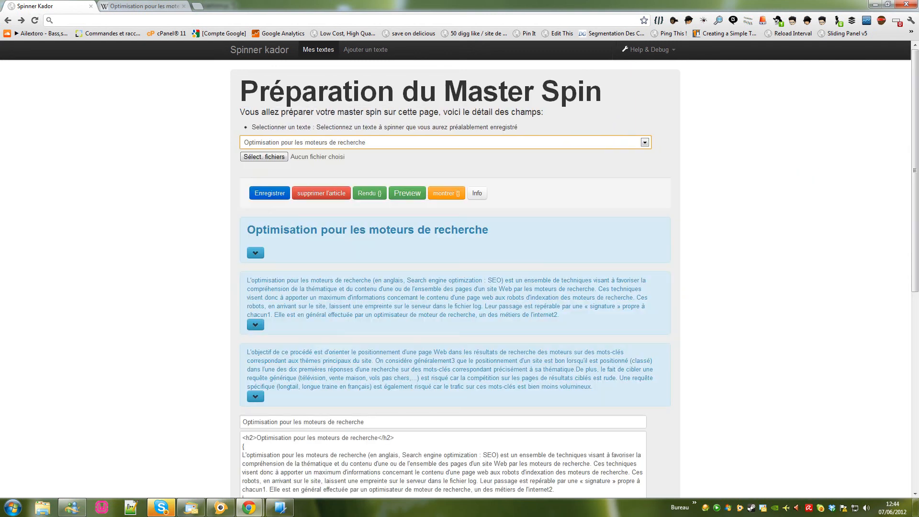
# Compare the heading and paragraph blocks with the h2 line and spin block in the source text below.
pyautogui.scroll(-3, 455, 278)
pyautogui.scroll(3, 455, 278)
pyautogui.moveTo(488, 230); pyautogui.dragTo(247, 229)
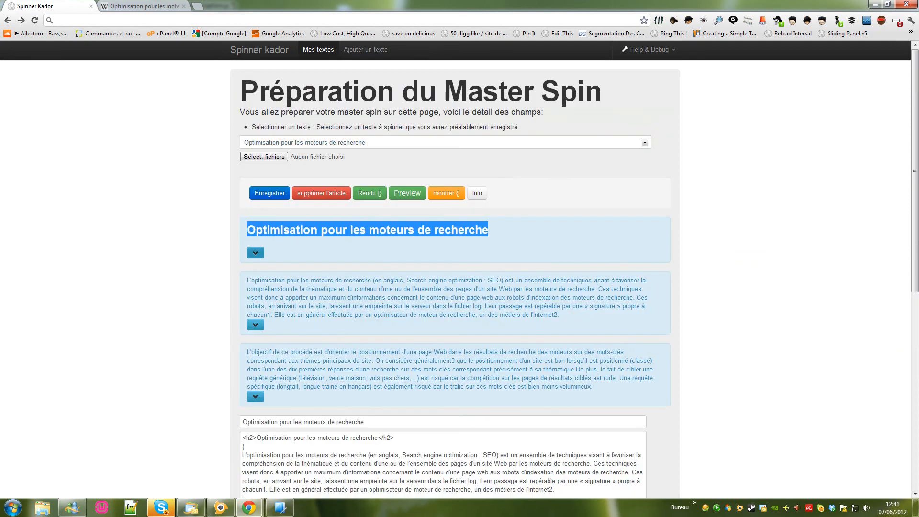
pyautogui.scroll(-3, 325, 234)
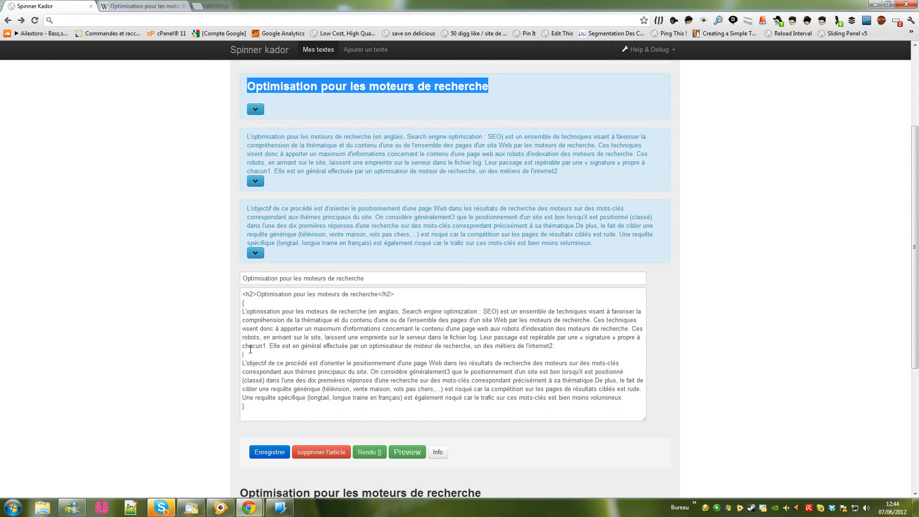
pyautogui.moveTo(242, 311); pyautogui.dragTo(369, 398)
pyautogui.click(289, 240)
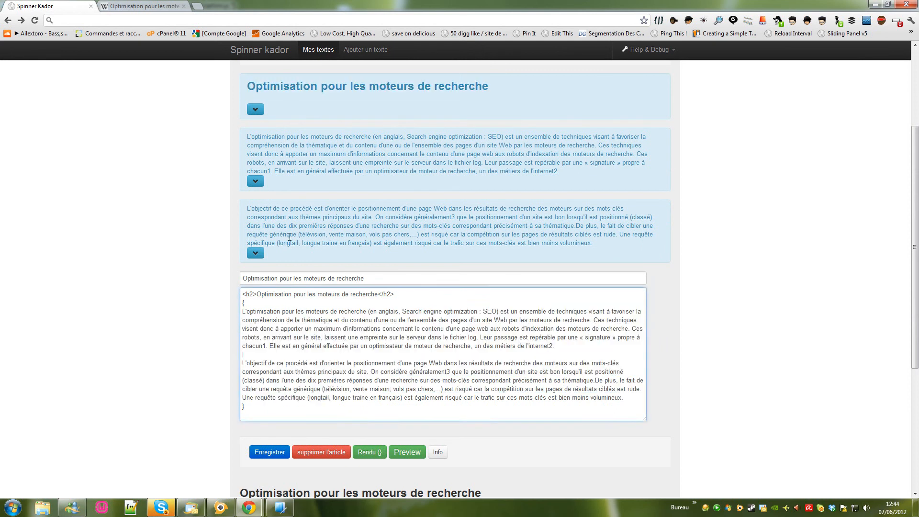
pyautogui.scroll(3, 309, 211)
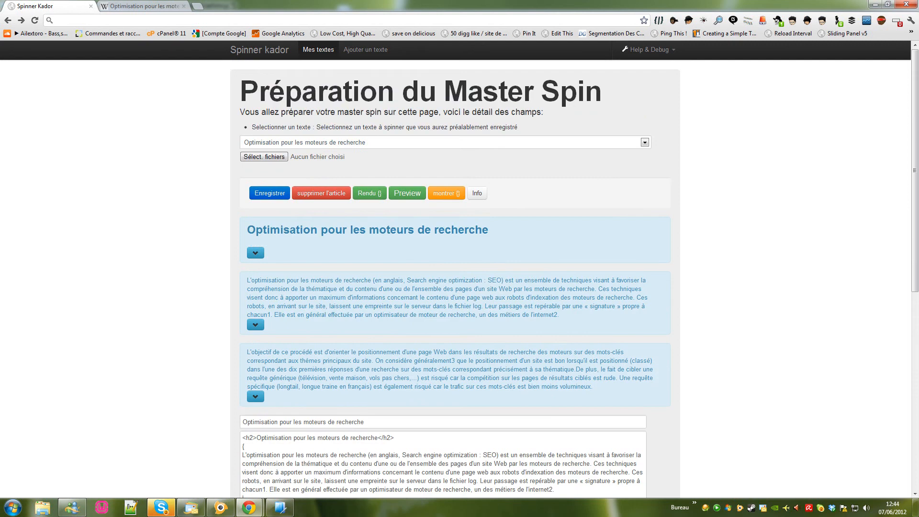
# Show the spin delimiters as separate blocks, hide them for comparison, and show them again.
pyautogui.scroll(-2, 436, 205)
pyautogui.click(446, 97)
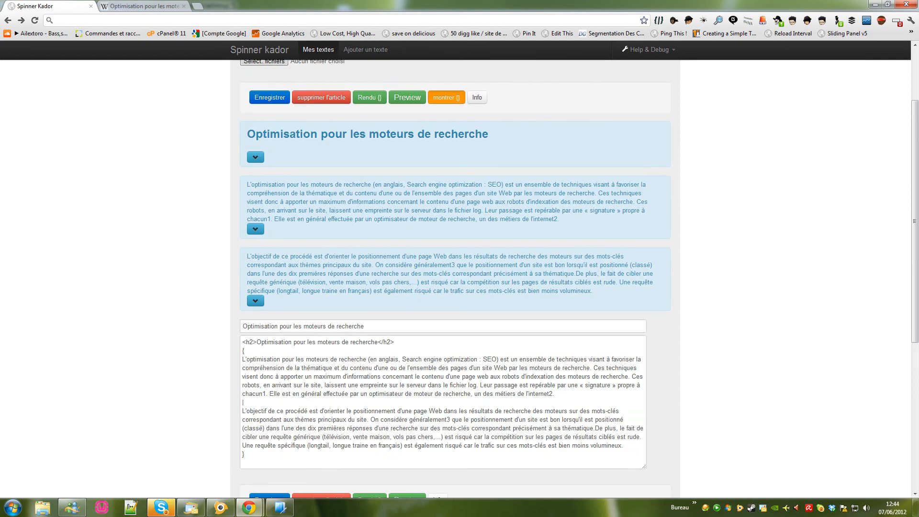
pyautogui.scroll(-2, 454, 287)
pyautogui.scroll(2, 455, 277)
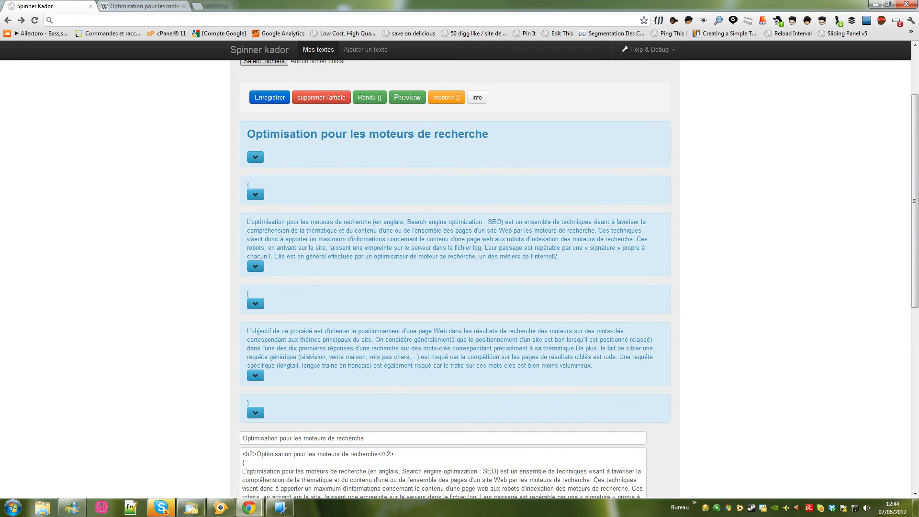
pyautogui.click(447, 97)
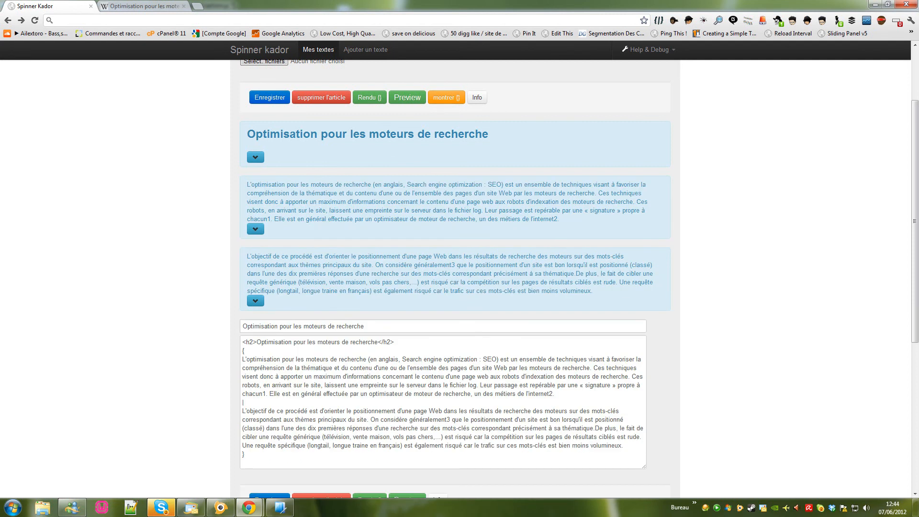
pyautogui.click(446, 97)
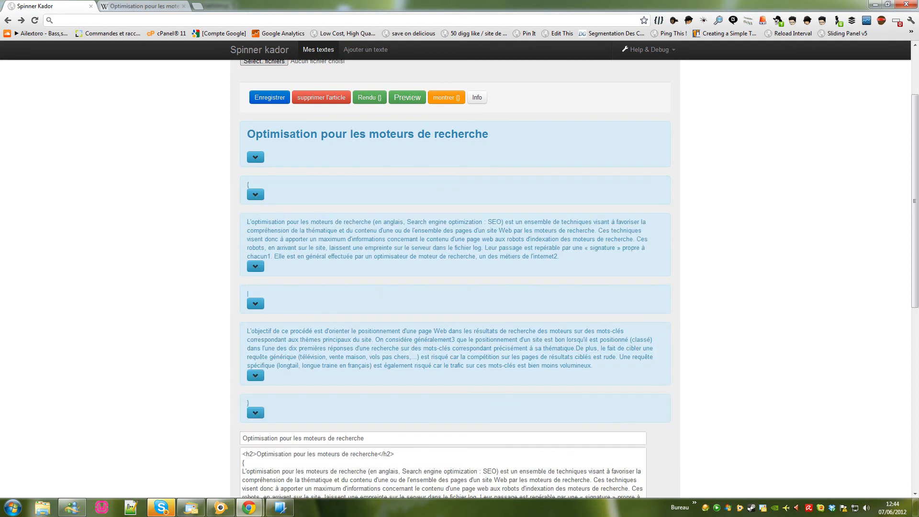
# Examine how the brace and pipe blocks correspond to the delimiters in the source text.
pyautogui.scroll(-2, 454, 287)
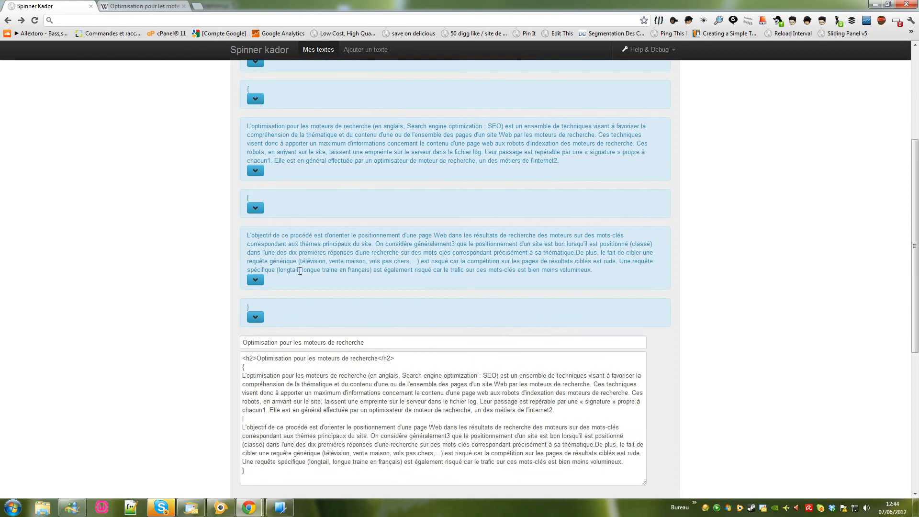
pyautogui.scroll(3, 455, 287)
pyautogui.scroll(-2, 455, 287)
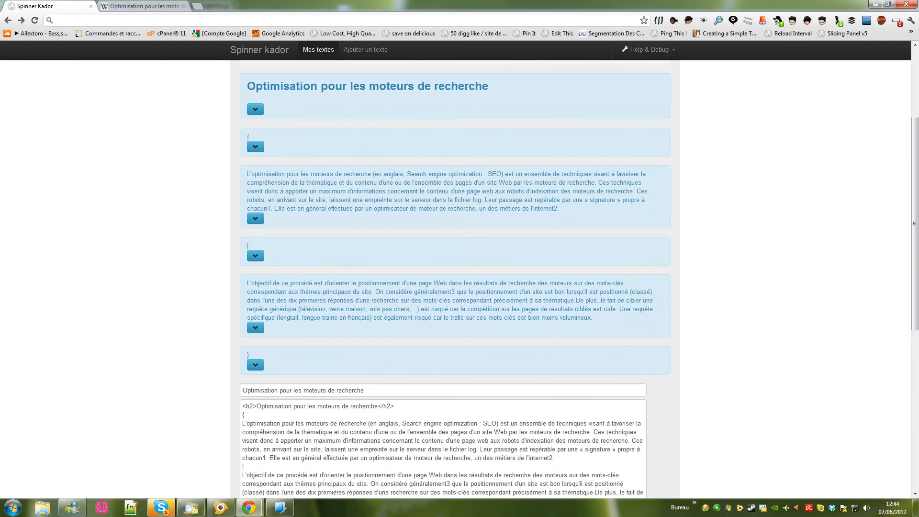
pyautogui.scroll(3, 352, 189)
pyautogui.scroll(3, 455, 282)
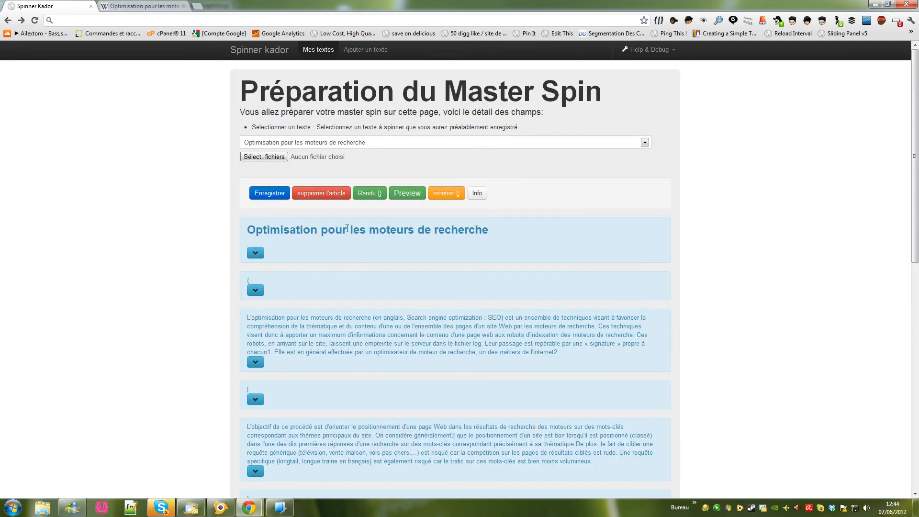
pyautogui.scroll(-2, 347, 229)
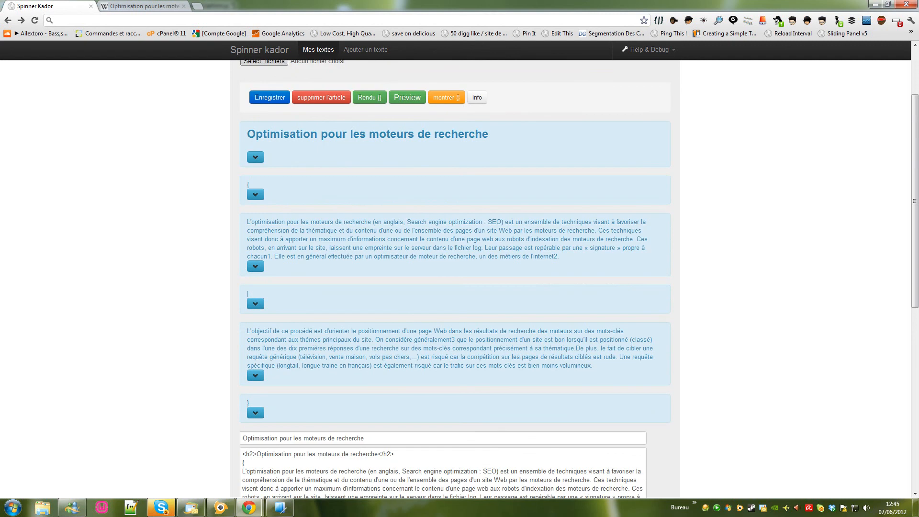
# Toggle the delimiter display off and on, and expand the closing brace block for editing.
pyautogui.click(445, 97)
pyautogui.click(445, 98)
pyautogui.scroll(-4, 259, 334)
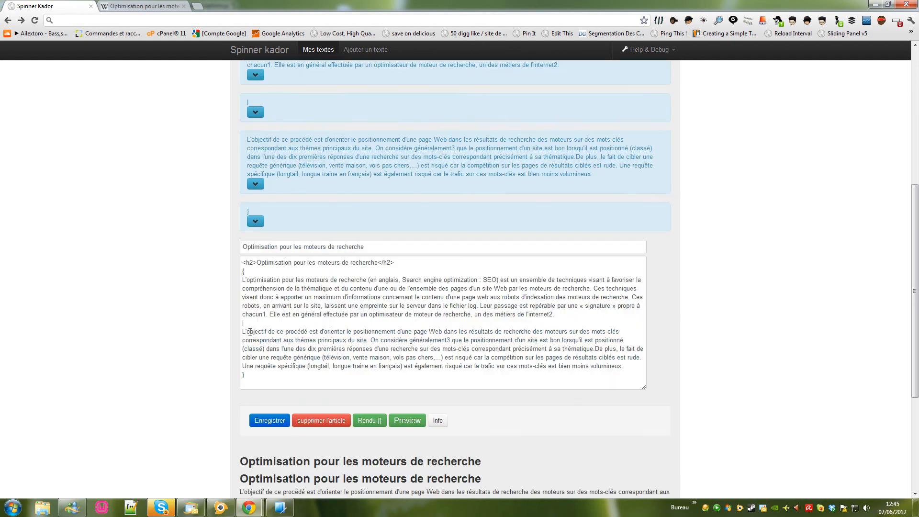
pyautogui.click(255, 220)
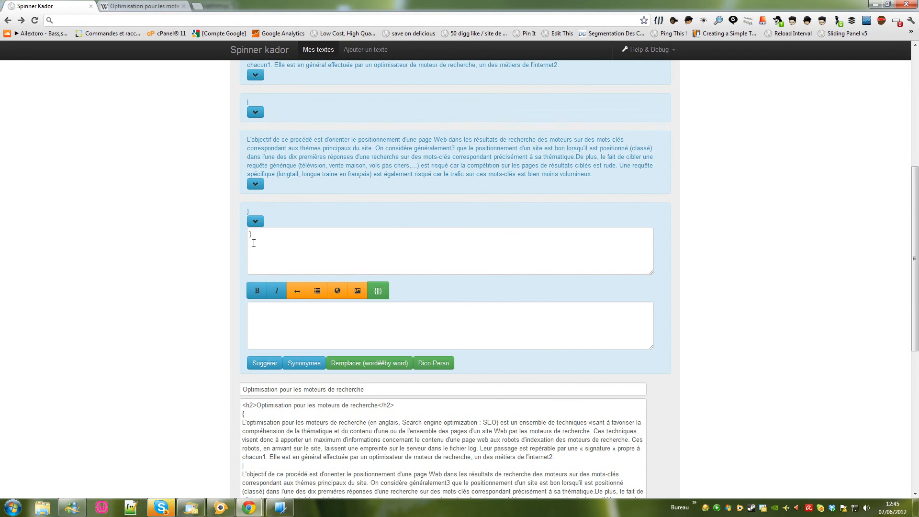
# Add an h2 heading reading "second paragraphe" on a new line below the closing brace.
pyautogui.click(254, 243)
pyautogui.write('<h')
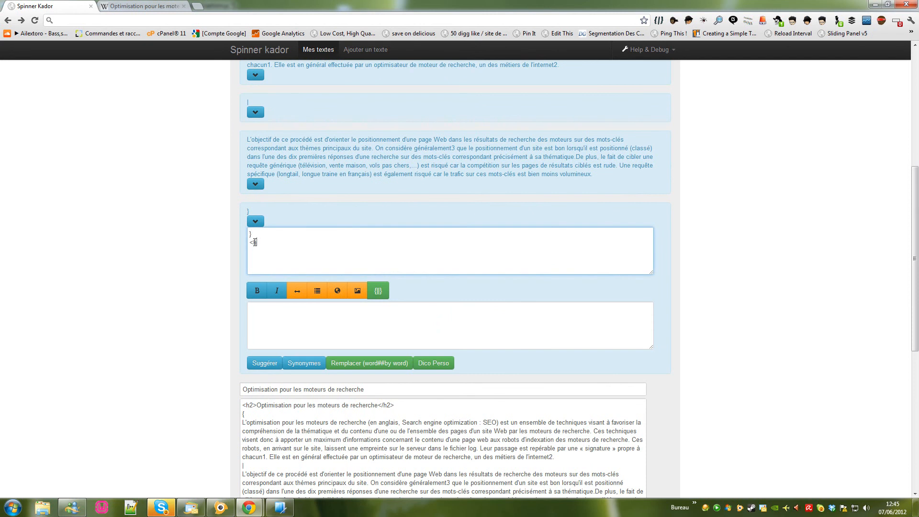
pyautogui.write('2>s</h2>')
pyautogui.press('Left')
pyautogui.press('Left')
pyautogui.press('Left')
pyautogui.press('Left')
pyautogui.press('Left')
pyautogui.write('second ')
pyautogui.write('paragraphe</h2> ')
# Create an empty spin block in braces under the "second paragraphe" heading, with a pipe on its own line as separator.
pyautogui.write('{')
pyautogui.press('Return')
pyautogui.press('Return')
pyautogui.press('Return')
pyautogui.press('Return')
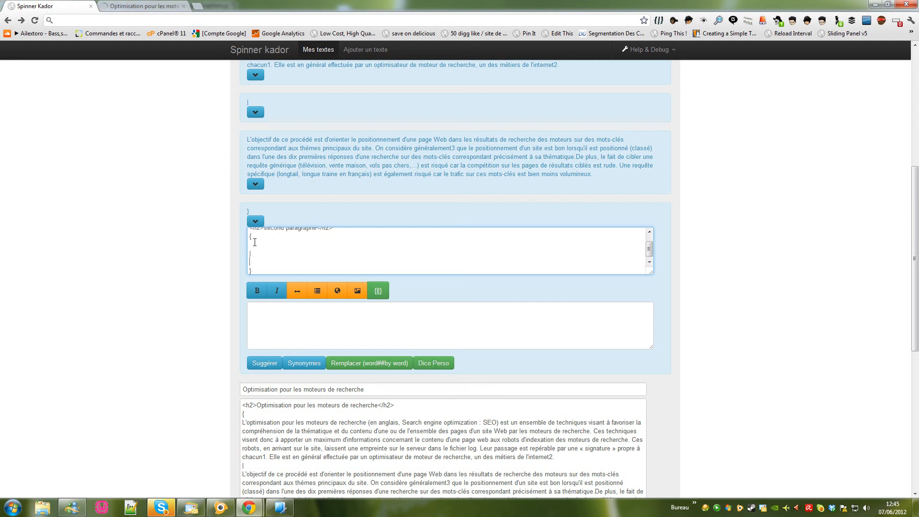
pyautogui.write('para')
pyautogui.press('BackSpace')
pyautogui.press('BackSpace')
pyautogui.press('BackSpace')
pyautogui.press('BackSpace')
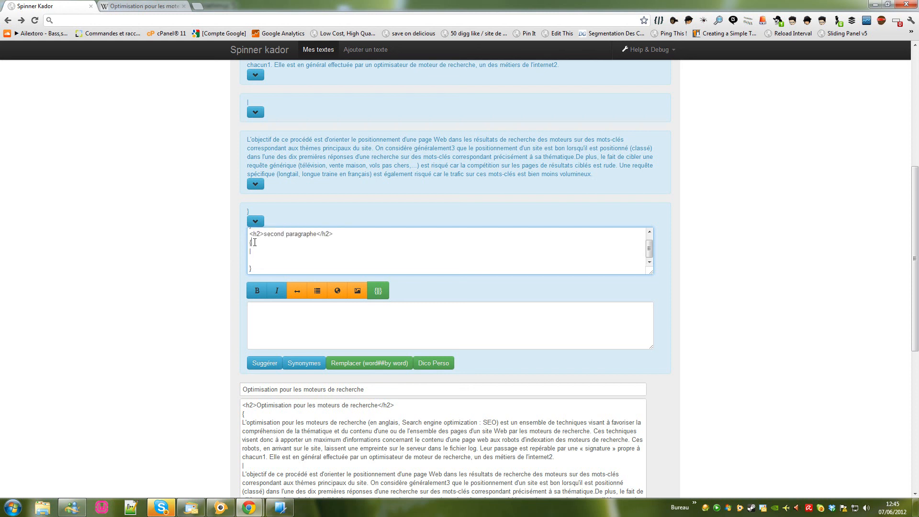
# Fill the new spin block with the alternatives "variante 1" and "variante 2" on either side of the pipe.
pyautogui.press('Return')
pyautogui.write('varait')
pyautogui.press('BackSpace')
pyautogui.press('BackSpace')
pyautogui.press('BackSpace')
pyautogui.write('iante 1 | ')
pyautogui.write('variante 2')
# Check the full source text for the first spin block and the added second heading with its variants.
pyautogui.scroll(-4, 351, 244)
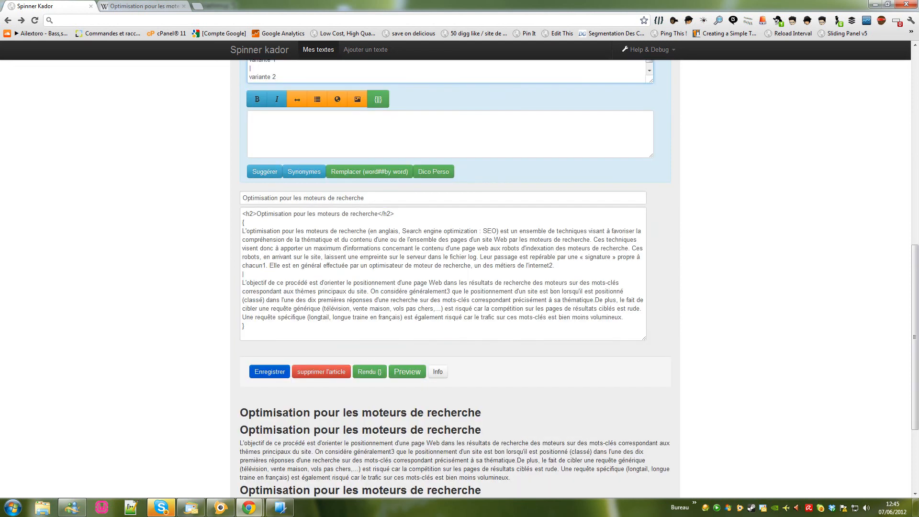
pyautogui.click(245, 223)
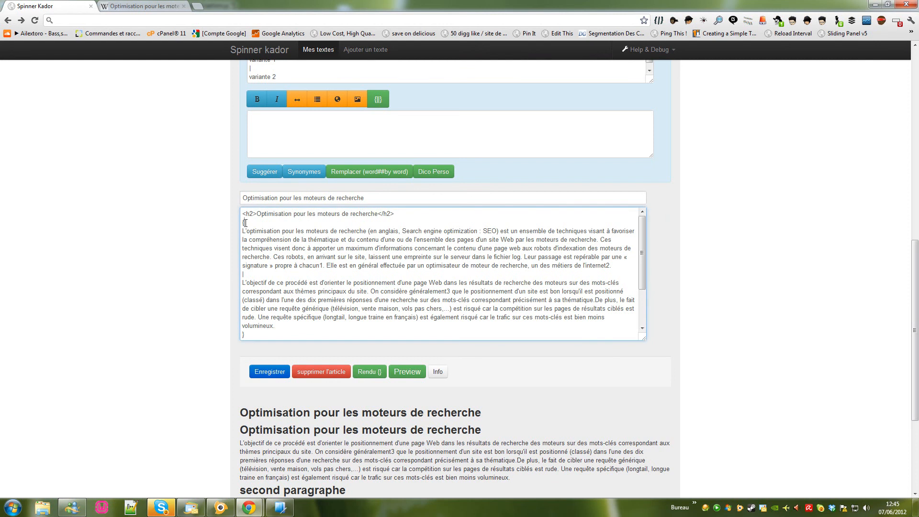
pyautogui.moveTo(245, 223); pyautogui.dragTo(243, 334)
pyautogui.click(311, 287)
pyautogui.scroll(-1, 272, 305)
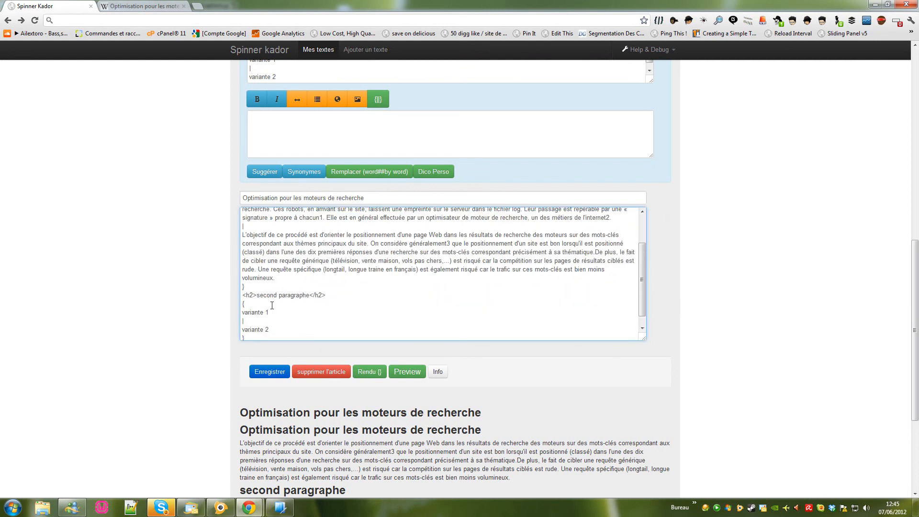
pyautogui.scroll(-1, 272, 305)
pyautogui.moveTo(242, 282); pyautogui.dragTo(244, 328)
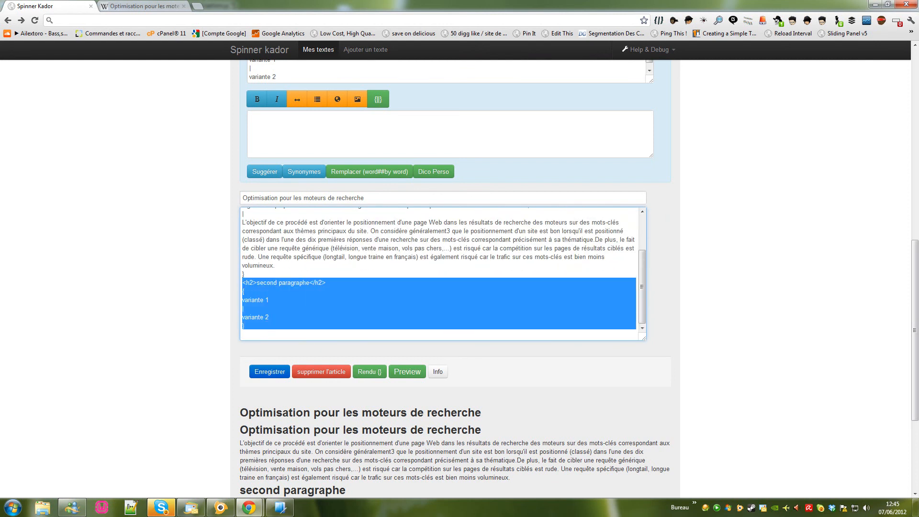
# Reload the page and load the saved text "Optimisation pour les moteurs de recherche" again.
pyautogui.scroll(10, 455, 279)
pyautogui.click(431, 143)
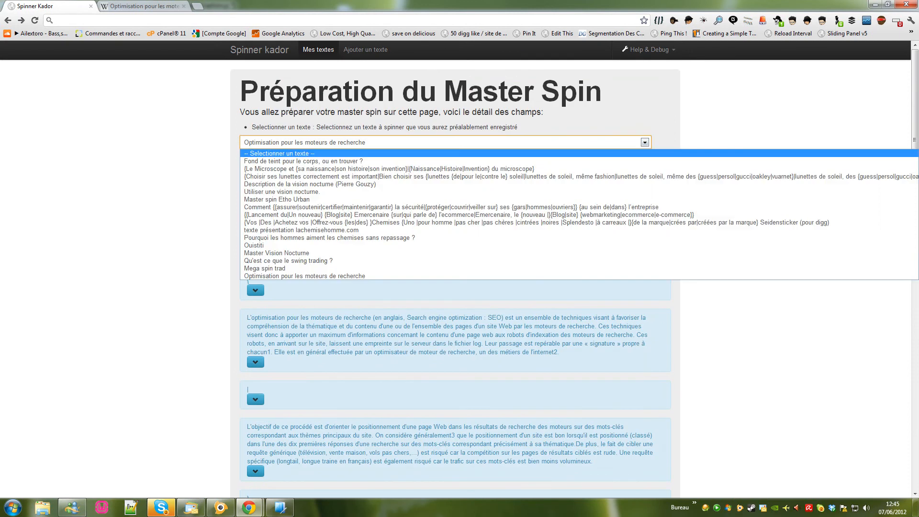
pyautogui.click(192, 177)
pyautogui.press('F5')
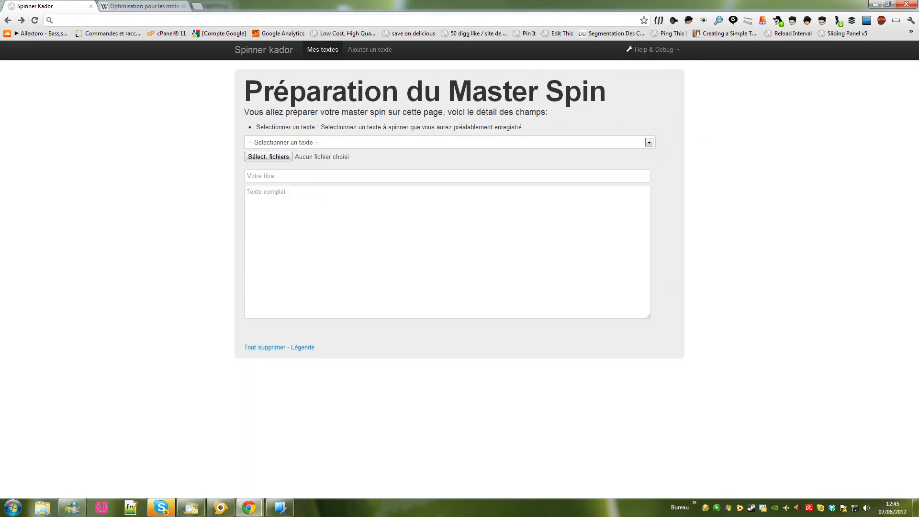
pyautogui.click(431, 143)
pyautogui.press('Return')
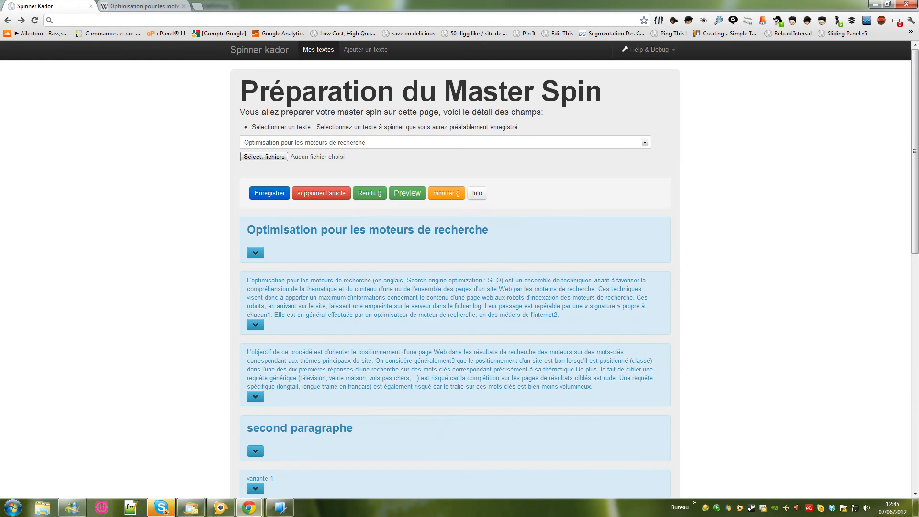
# Examine how the two headings and their paragraph variants are divided into separate blocks.
pyautogui.scroll(-4, 455, 277)
pyautogui.scroll(2, 455, 278)
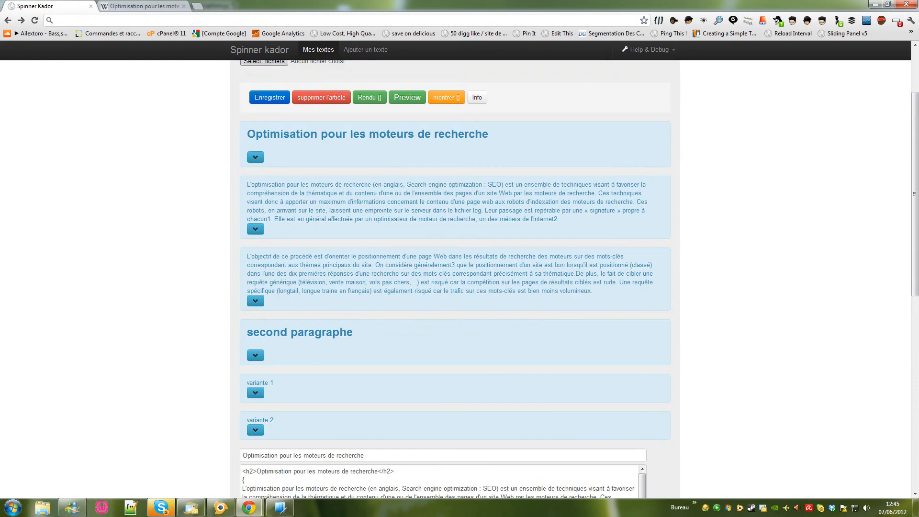
pyautogui.tripleClick(368, 134)
pyautogui.moveTo(595, 291); pyautogui.dragTo(247, 185)
pyautogui.scroll(-3, 247, 185)
pyautogui.scroll(-1, 246, 185)
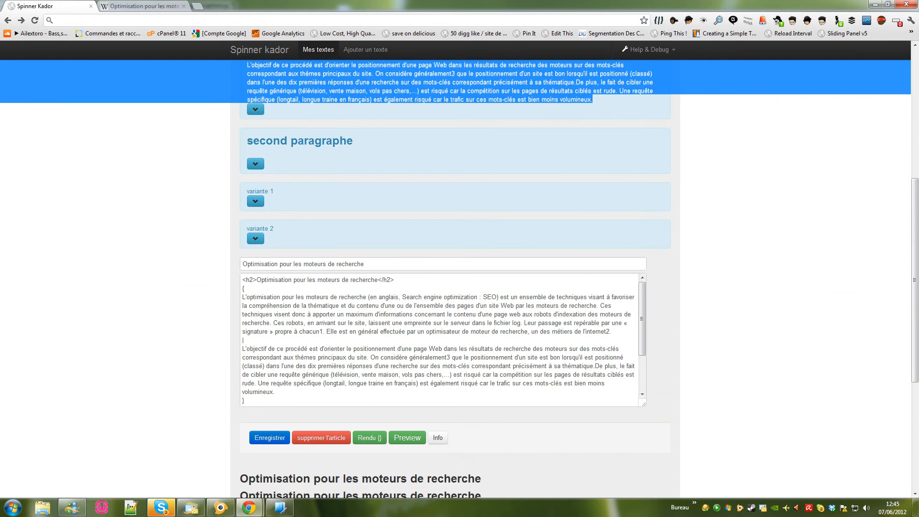
pyautogui.moveTo(247, 142); pyautogui.dragTo(355, 142)
pyautogui.moveTo(282, 231); pyautogui.dragTo(215, 188)
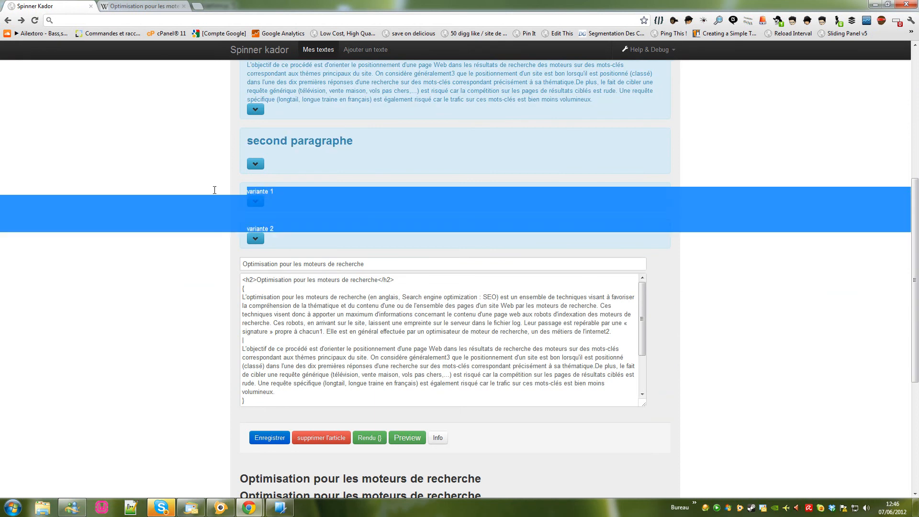
# Expand the "variante 1" block for editing and show the spin delimiters as separate blocks to review the structure.
pyautogui.click(256, 201)
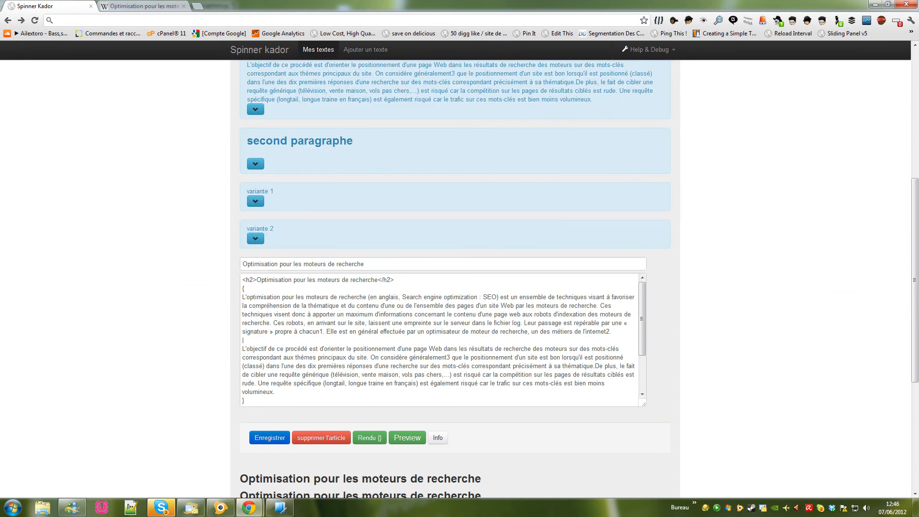
pyautogui.click(256, 381)
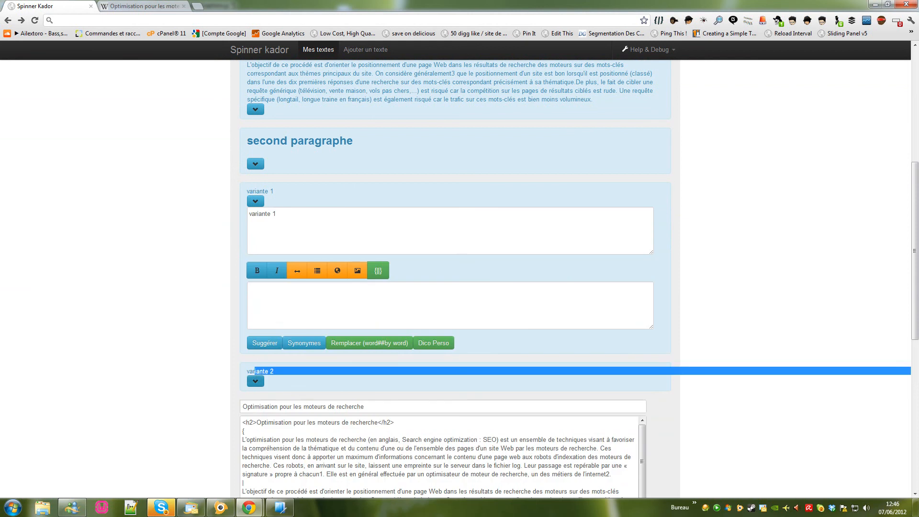
pyautogui.scroll(5, 255, 381)
pyautogui.click(446, 145)
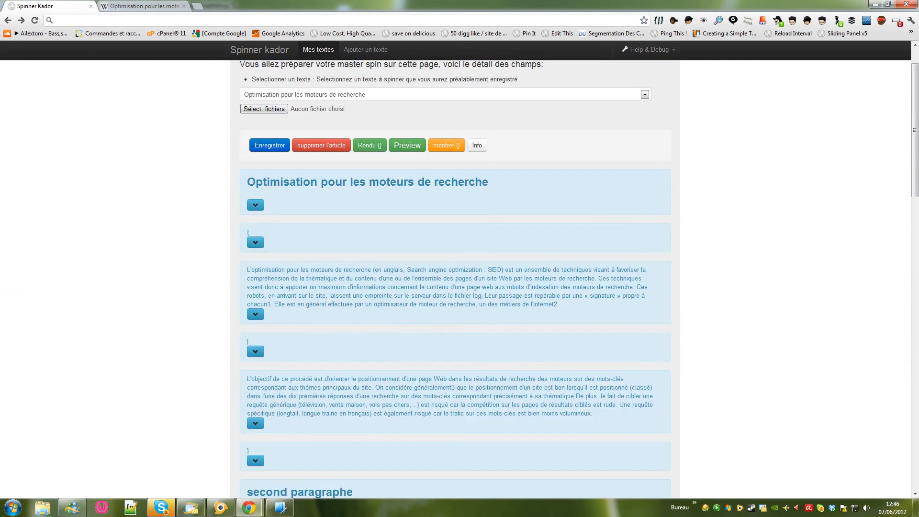
pyautogui.scroll(-11, 482, 322)
pyautogui.scroll(4, 482, 322)
pyautogui.scroll(8, 455, 277)
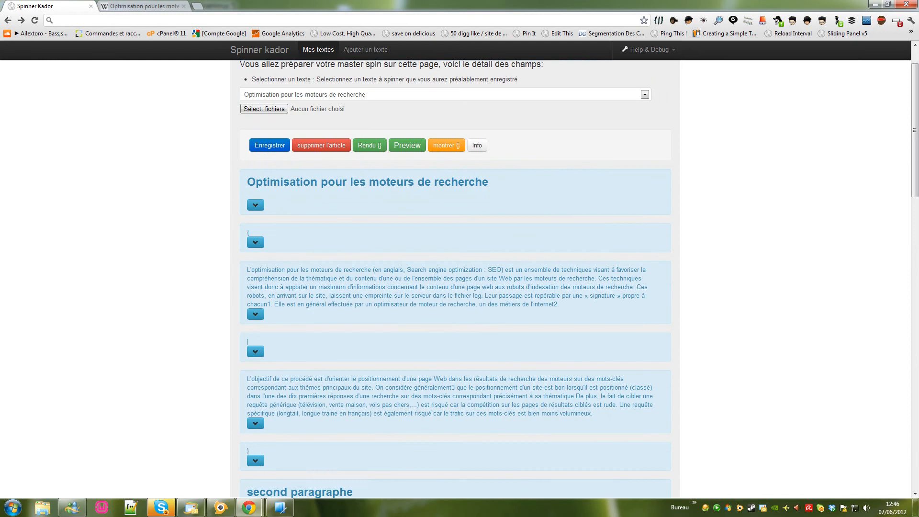